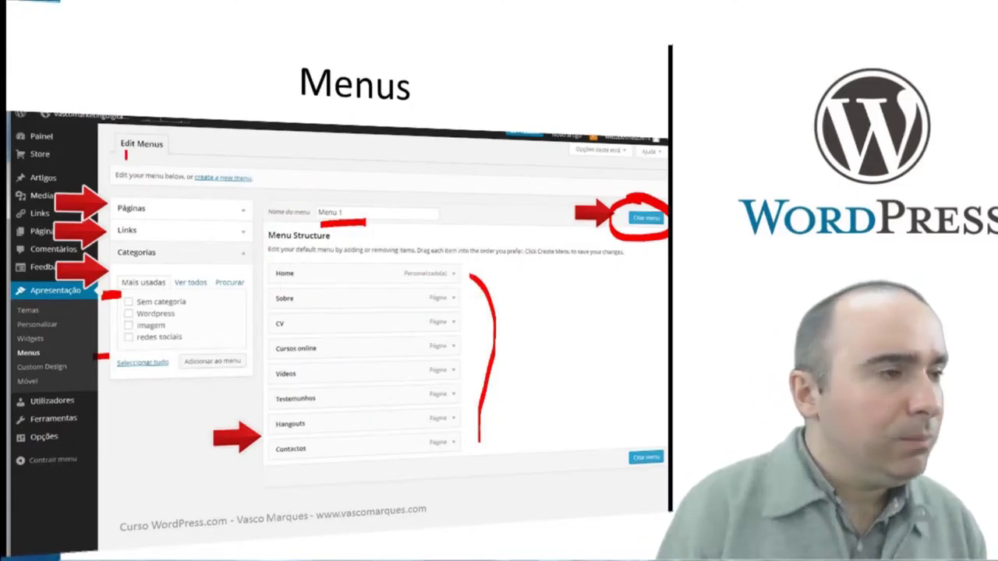
{"action": "left_click_drag", "start_coordinate": [133, 158], "coordinate": [171, 155]}
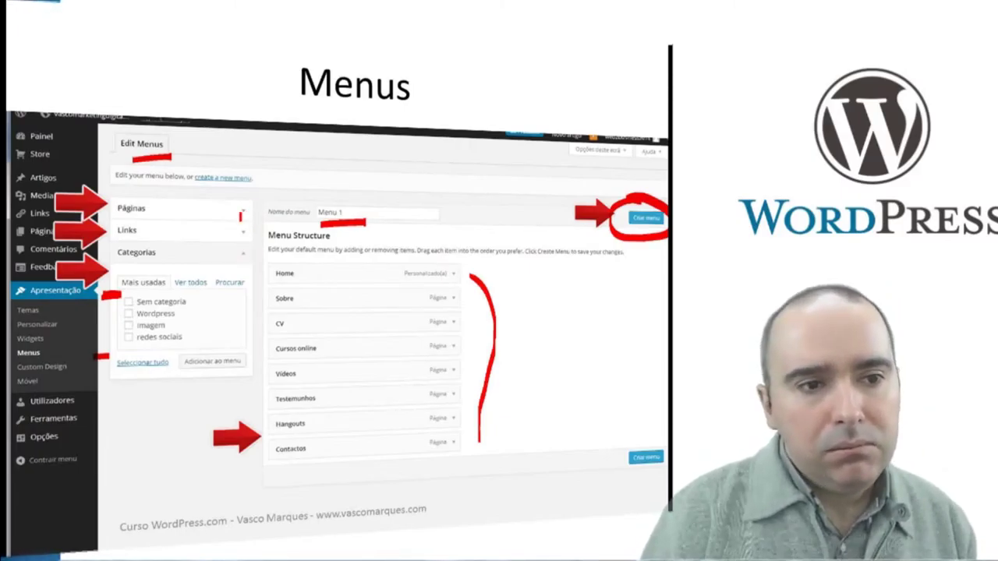
{"action": "key", "text": "Right"}
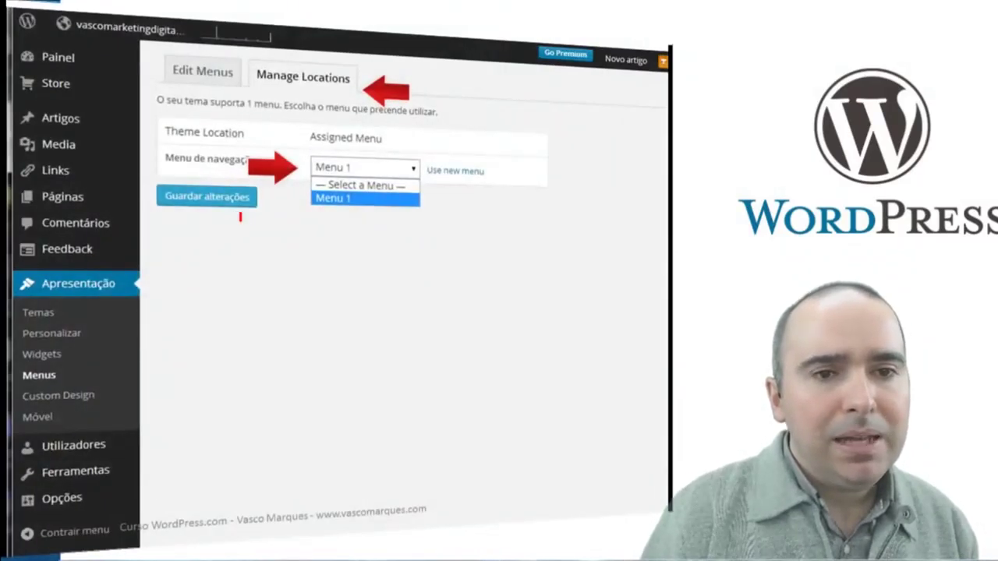
{"action": "key", "text": "Left"}
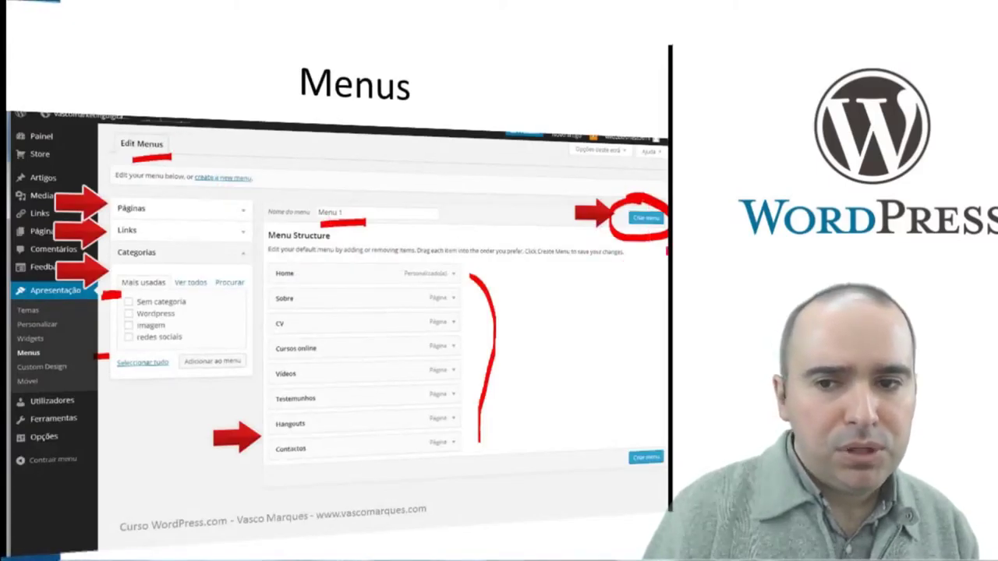
{"action": "key", "text": "Right"}
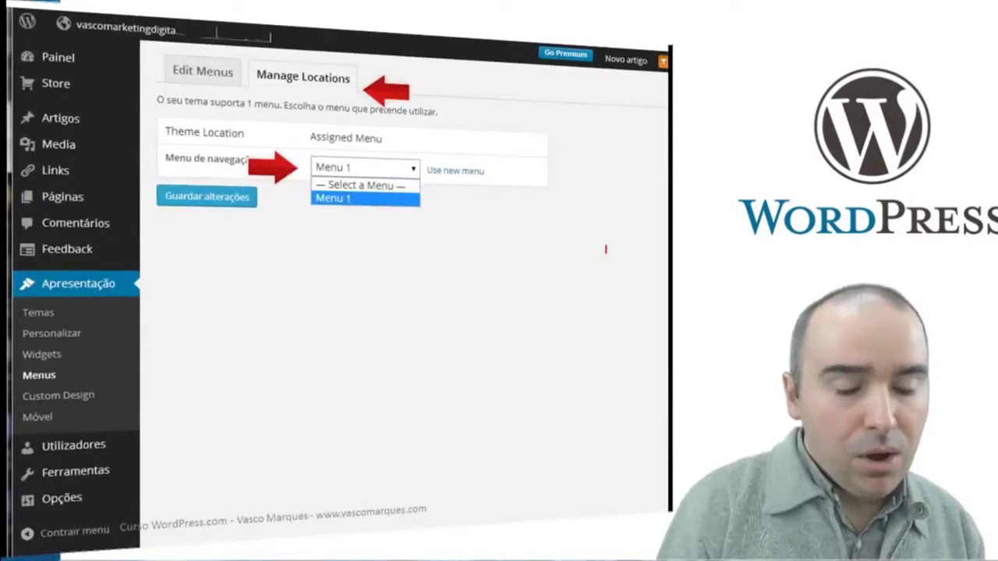
{"action": "mouse_move", "coordinate": [281, 61]}
{"action": "left_mouse_down"}
{"action": "mouse_move", "coordinate": [249, 82]}
{"action": "mouse_move", "coordinate": [339, 103]}
{"action": "mouse_move", "coordinate": [367, 78]}
{"action": "mouse_move", "coordinate": [308, 56]}
{"action": "mouse_move", "coordinate": [240, 57]}
{"action": "left_mouse_up"}
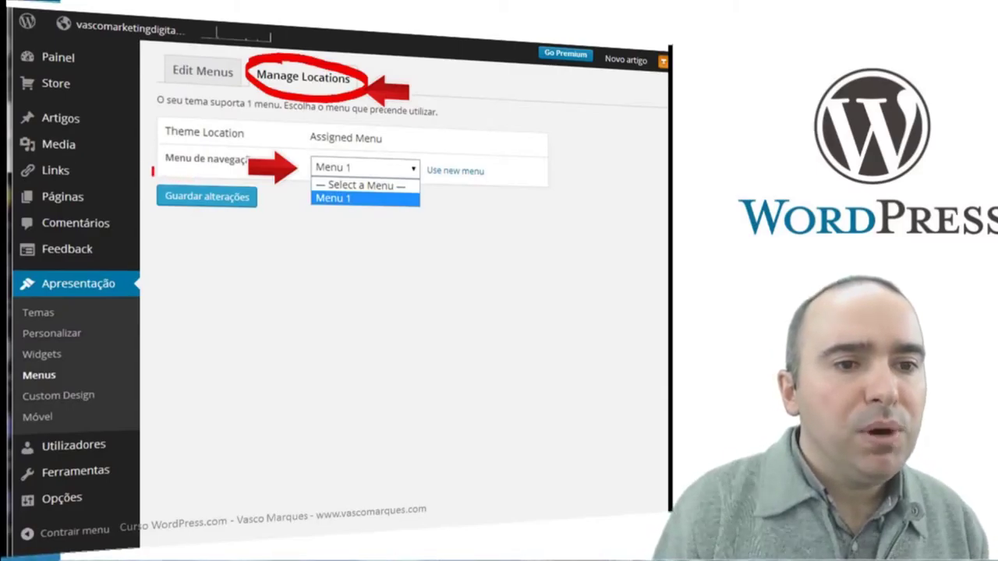
{"action": "left_click_drag", "start_coordinate": [154, 173], "coordinate": [182, 167]}
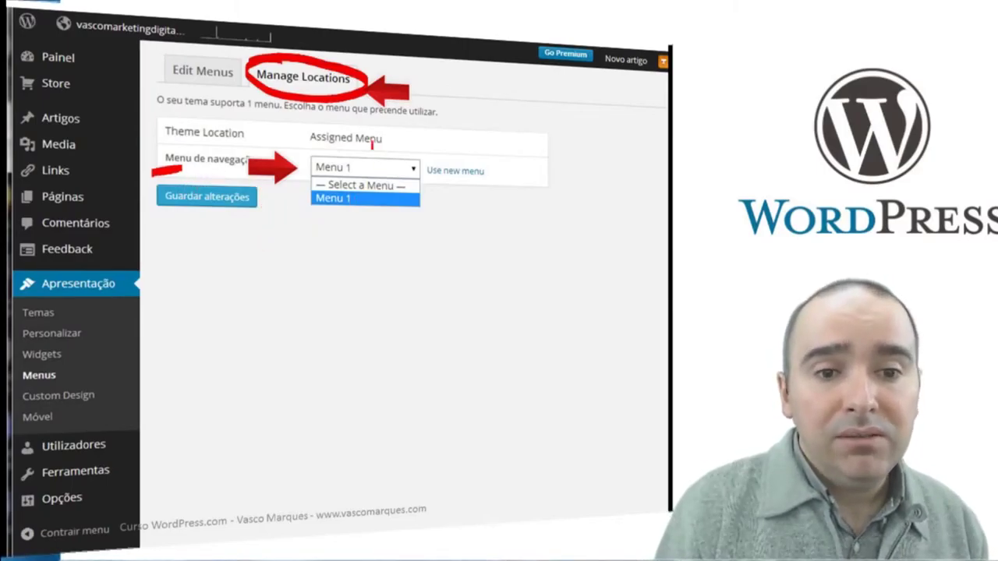
{"action": "mouse_move", "coordinate": [332, 150]}
{"action": "left_mouse_down"}
{"action": "mouse_move", "coordinate": [319, 148]}
{"action": "mouse_move", "coordinate": [298, 190]}
{"action": "mouse_move", "coordinate": [404, 204]}
{"action": "mouse_move", "coordinate": [364, 149]}
{"action": "mouse_move", "coordinate": [413, 175]}
{"action": "left_mouse_up"}
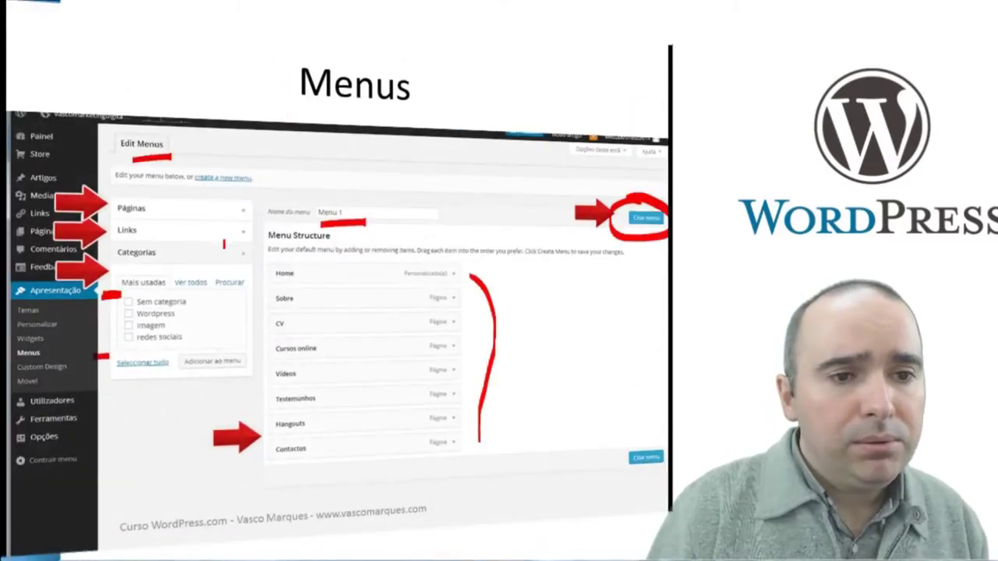
{"action": "mouse_move", "coordinate": [215, 163]}
{"action": "left_mouse_down"}
{"action": "mouse_move", "coordinate": [193, 187]}
{"action": "mouse_move", "coordinate": [268, 187]}
{"action": "mouse_move", "coordinate": [217, 156]}
{"action": "mouse_move", "coordinate": [220, 185]}
{"action": "left_mouse_up"}
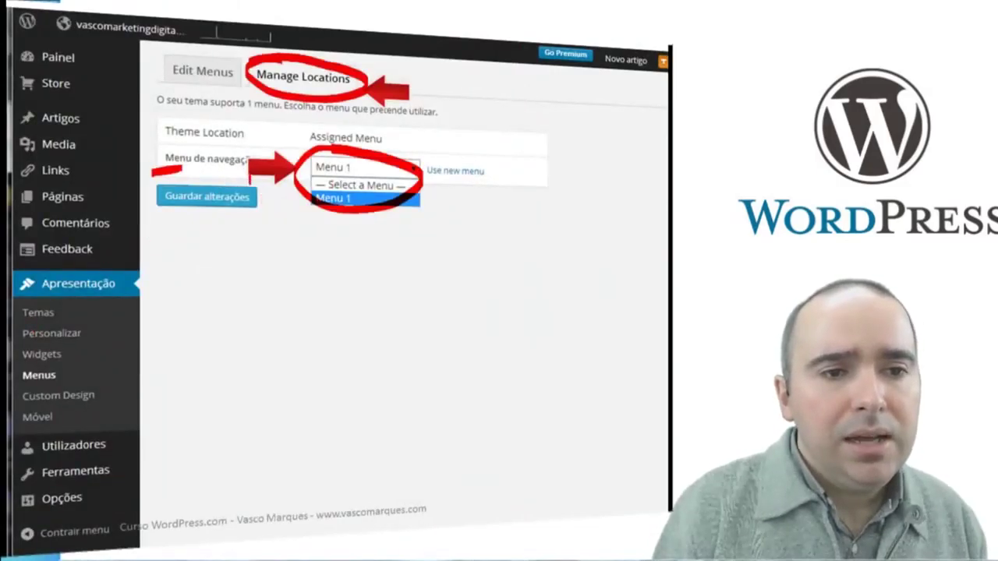
{"action": "left_click_drag", "start_coordinate": [164, 145], "coordinate": [235, 144]}
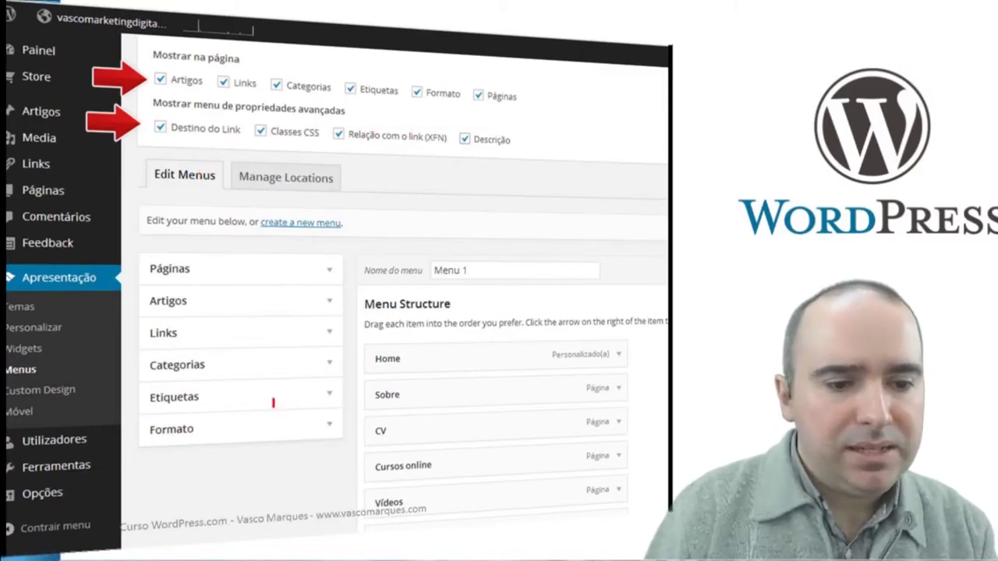
Switch from the slide show to the WordPress Menus page in Chrome and show its screen options.
{"action": "left_click", "coordinate": [8, 546]}
{"action": "left_click", "coordinate": [90, 543]}
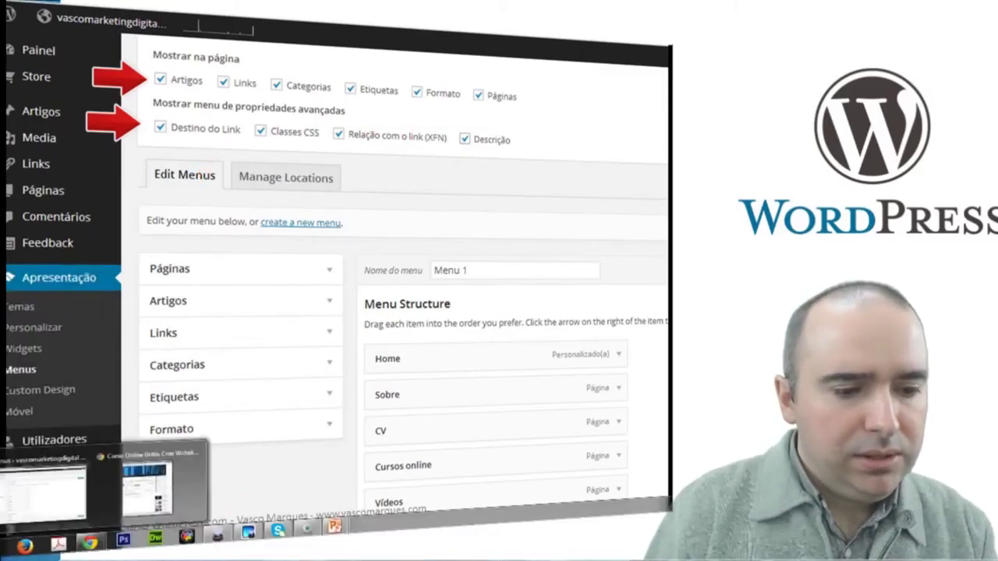
{"action": "left_click", "coordinate": [117, 530]}
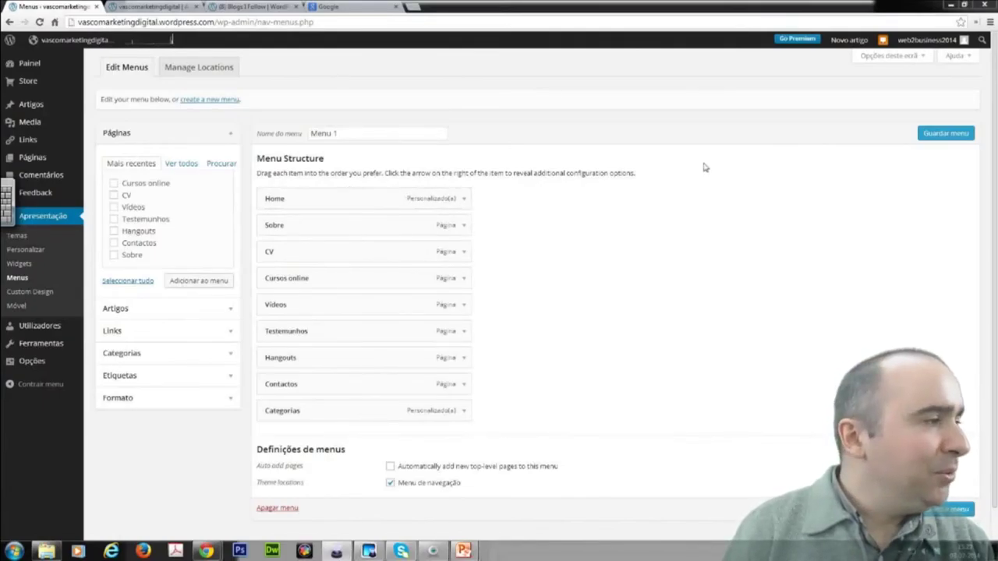
{"action": "left_click", "coordinate": [918, 60]}
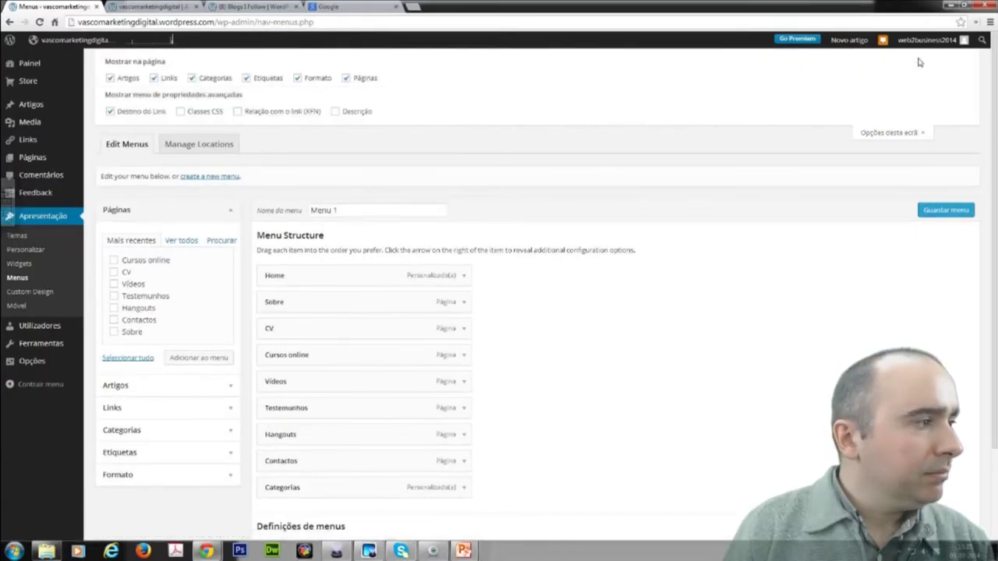
{"action": "left_click", "coordinate": [896, 137]}
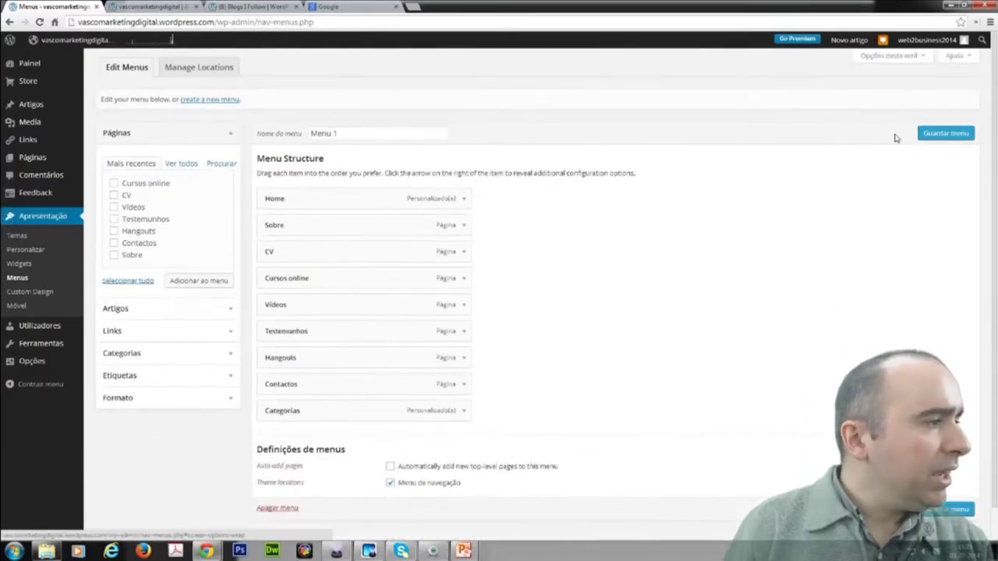
{"action": "left_click", "coordinate": [918, 58]}
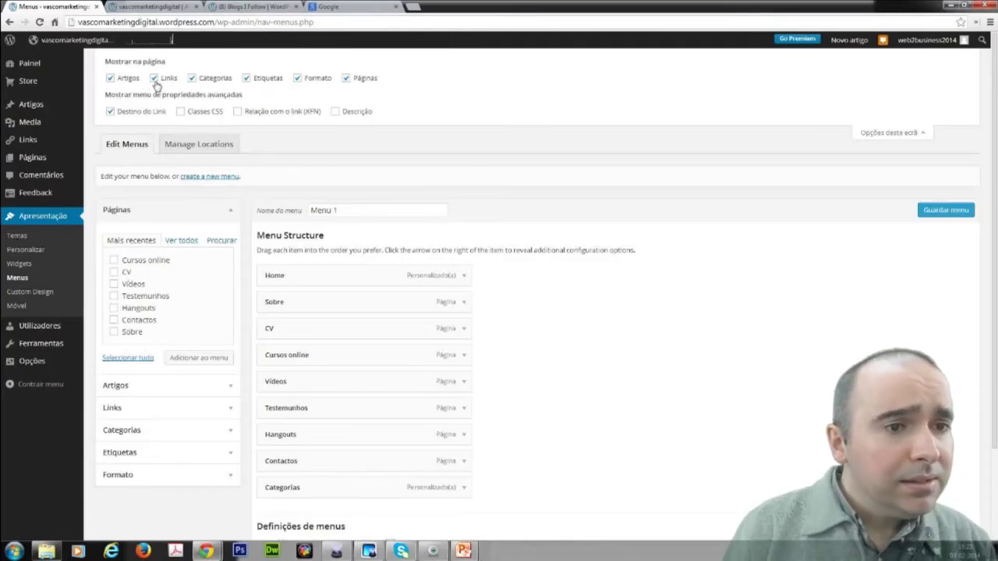
Hide the Etiquetas, Formato and Artigos boxes from the menu editing page.
{"action": "left_click", "coordinate": [247, 79]}
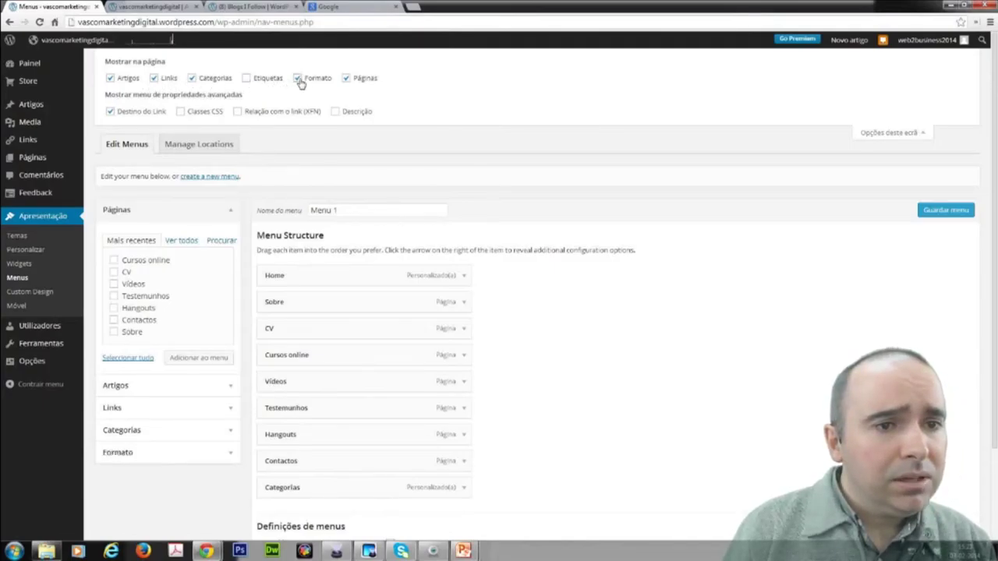
{"action": "left_click", "coordinate": [298, 79]}
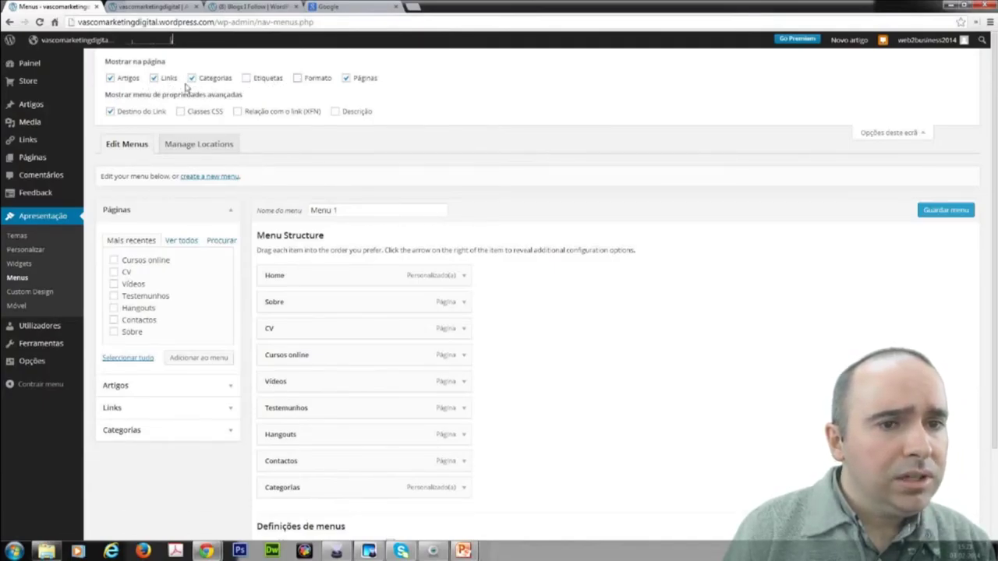
{"action": "left_click", "coordinate": [110, 78]}
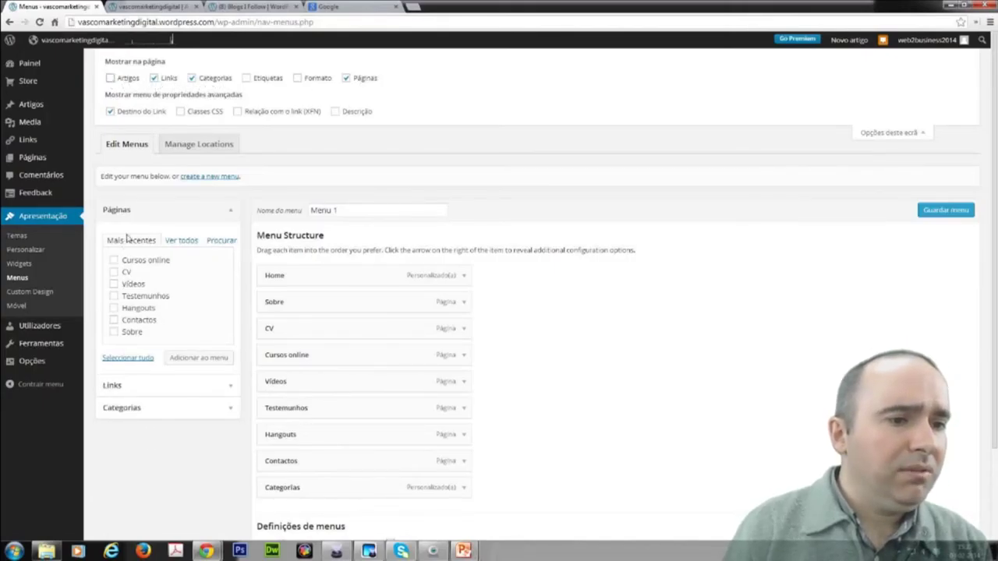
Show the Artigos, Etiquetas and Formato boxes again on the menu editing page.
{"action": "left_click", "coordinate": [110, 78]}
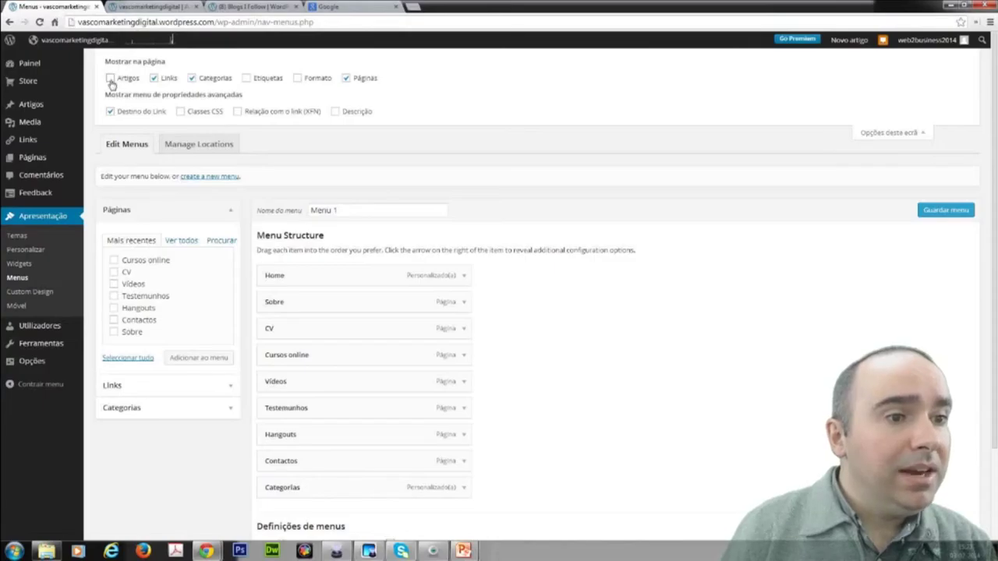
{"action": "left_click", "coordinate": [245, 79]}
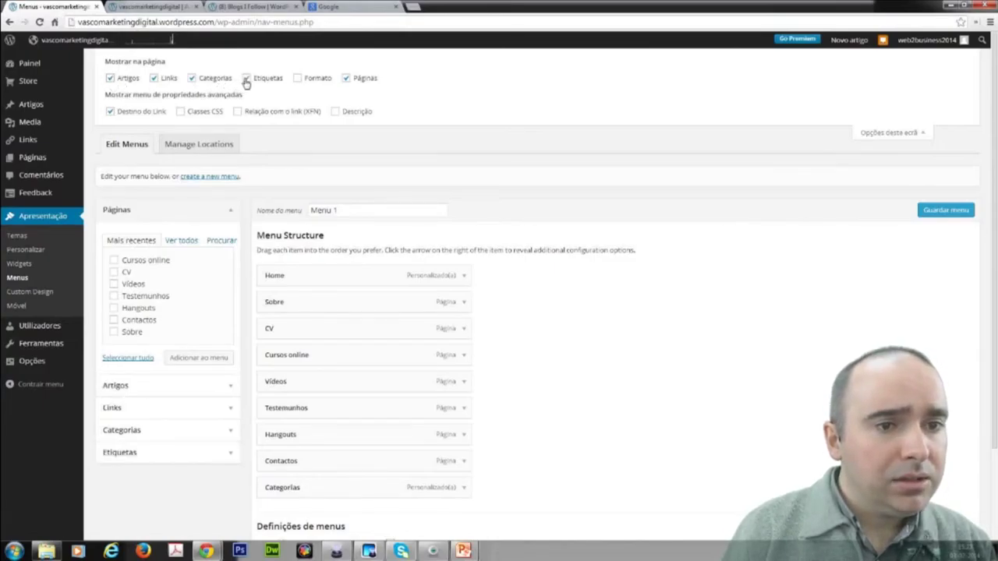
{"action": "left_click", "coordinate": [297, 79]}
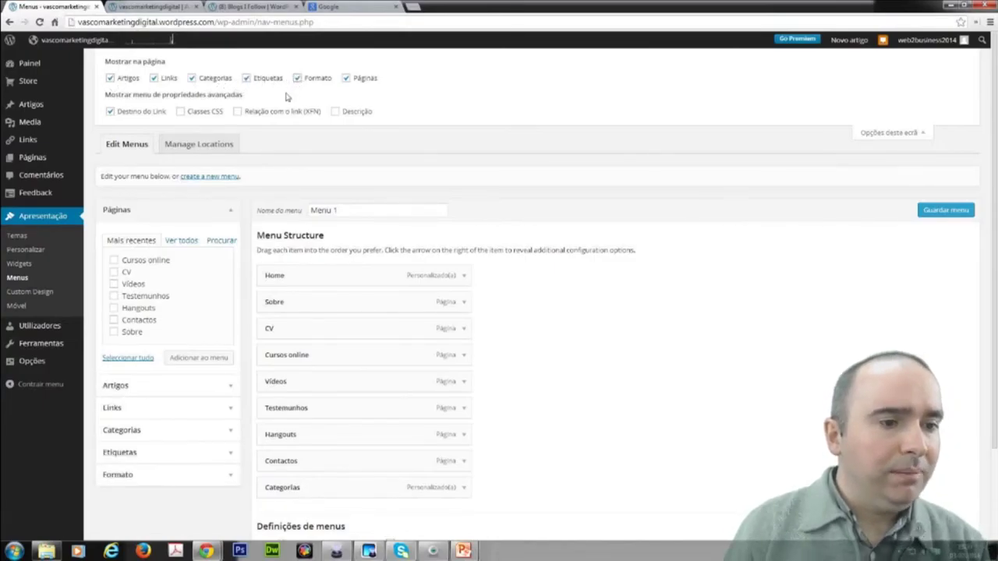
Examine the contents of the Páginas, Artigos and Links boxes for items that can be added to the menu.
{"action": "left_click", "coordinate": [230, 211]}
{"action": "left_click", "coordinate": [221, 211]}
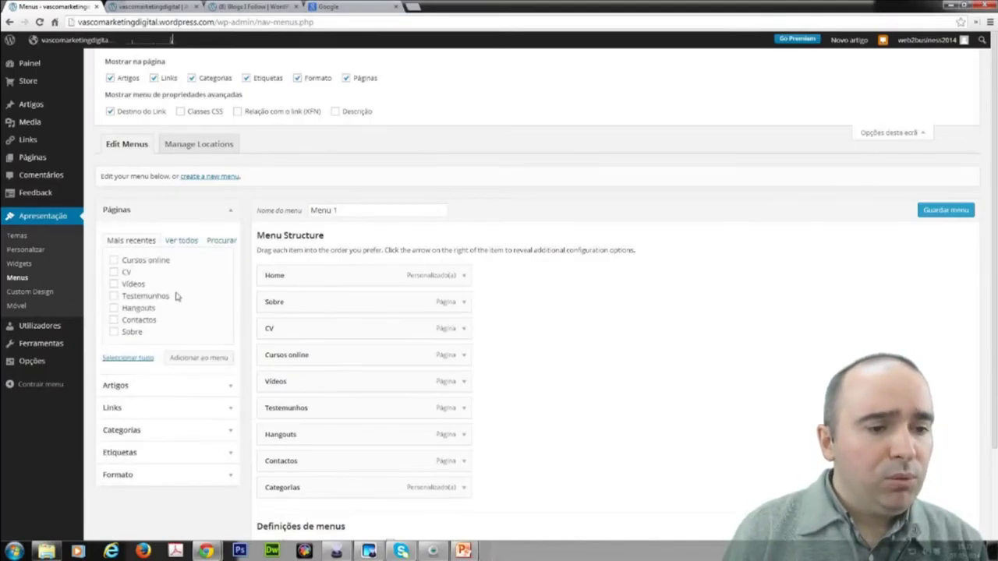
{"action": "left_click", "coordinate": [227, 214]}
{"action": "left_click", "coordinate": [229, 236]}
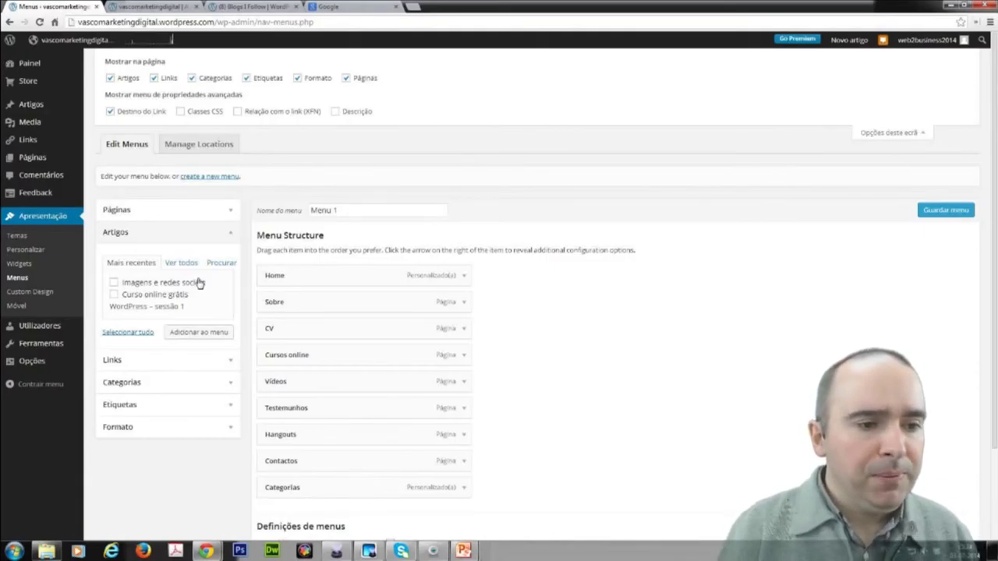
{"action": "left_click", "coordinate": [231, 360]}
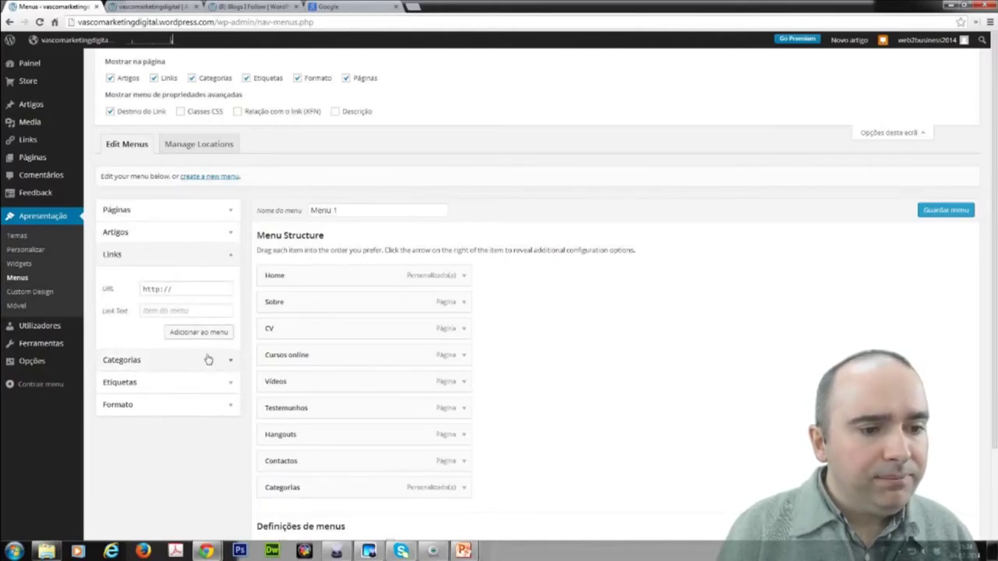
Examine the contents of the Categorias, Etiquetas and Formato boxes, leaving all the boxes collapsed.
{"action": "left_click", "coordinate": [220, 362]}
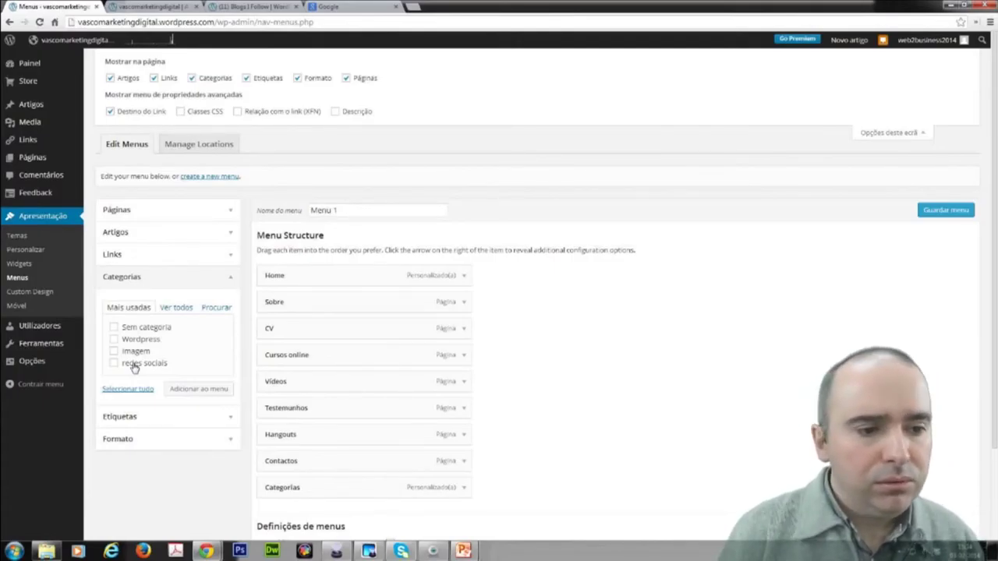
{"action": "left_click", "coordinate": [207, 280]}
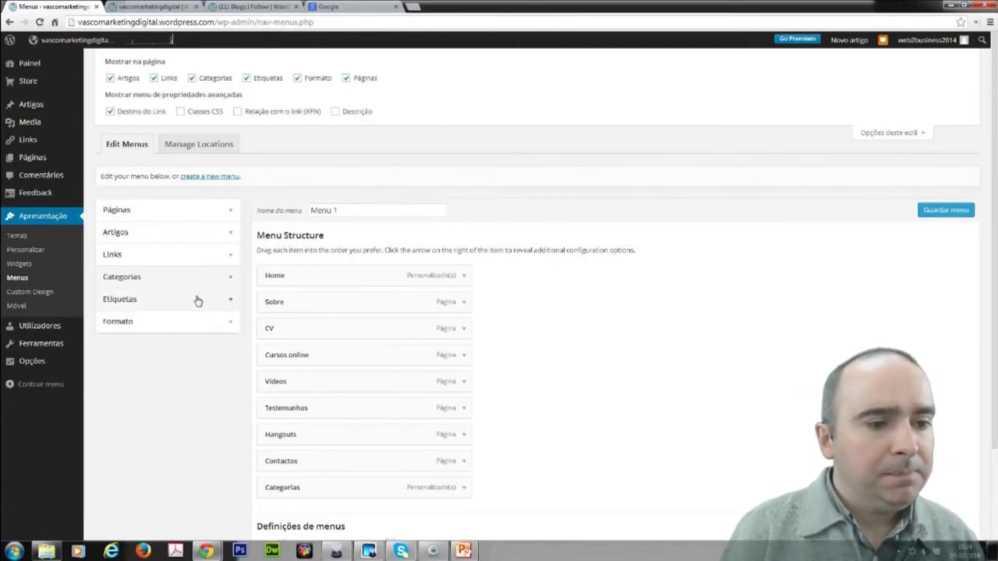
{"action": "left_click", "coordinate": [197, 300]}
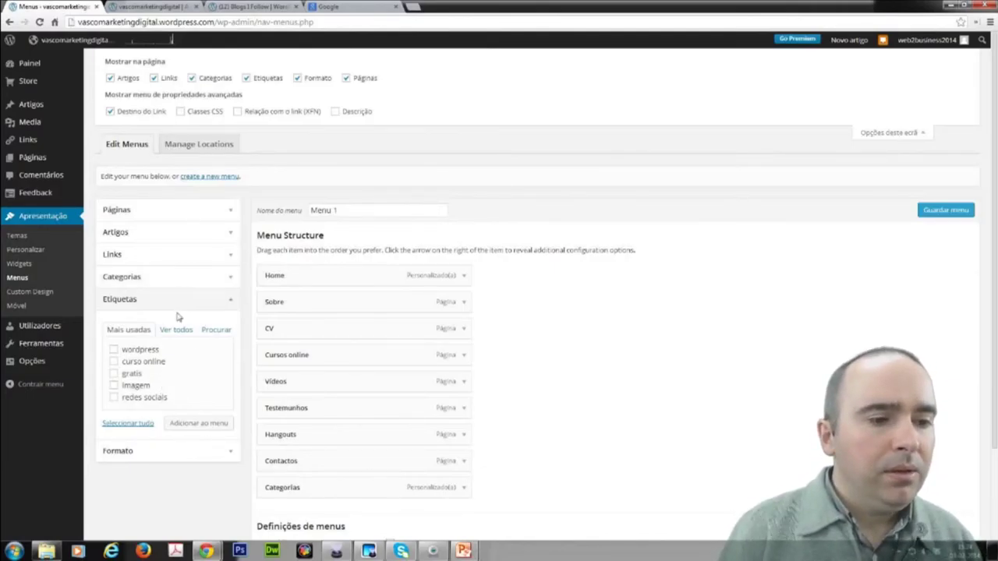
{"action": "left_click", "coordinate": [220, 304]}
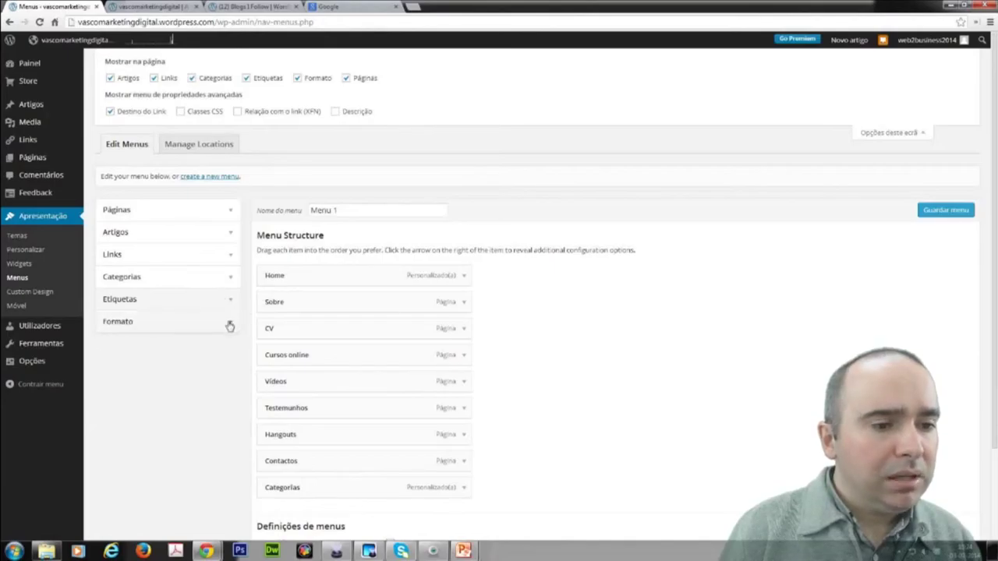
{"action": "left_click", "coordinate": [228, 322]}
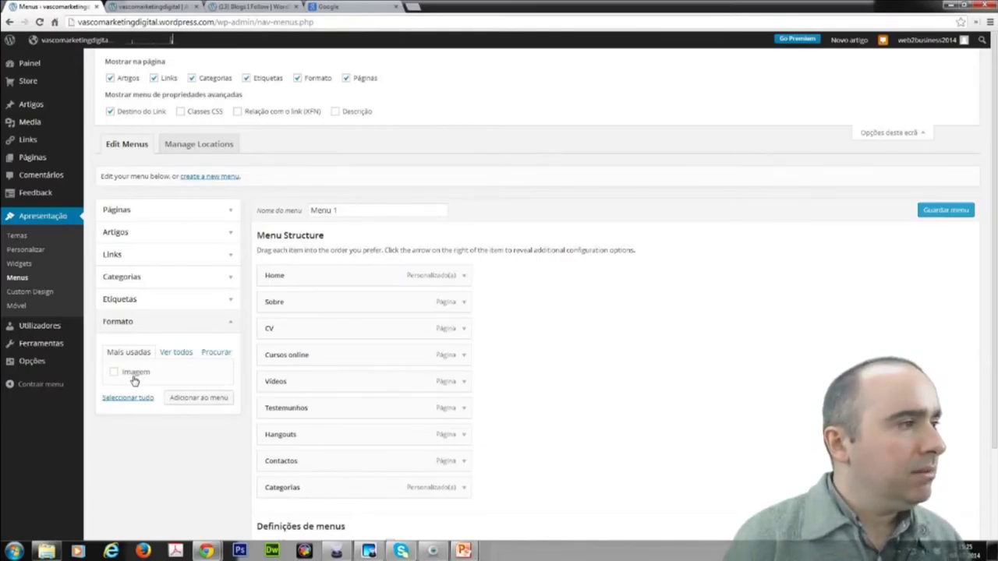
{"action": "left_click", "coordinate": [225, 322]}
Review the advanced menu property choices in the screen options and close the options again.
{"action": "left_click", "coordinate": [890, 132]}
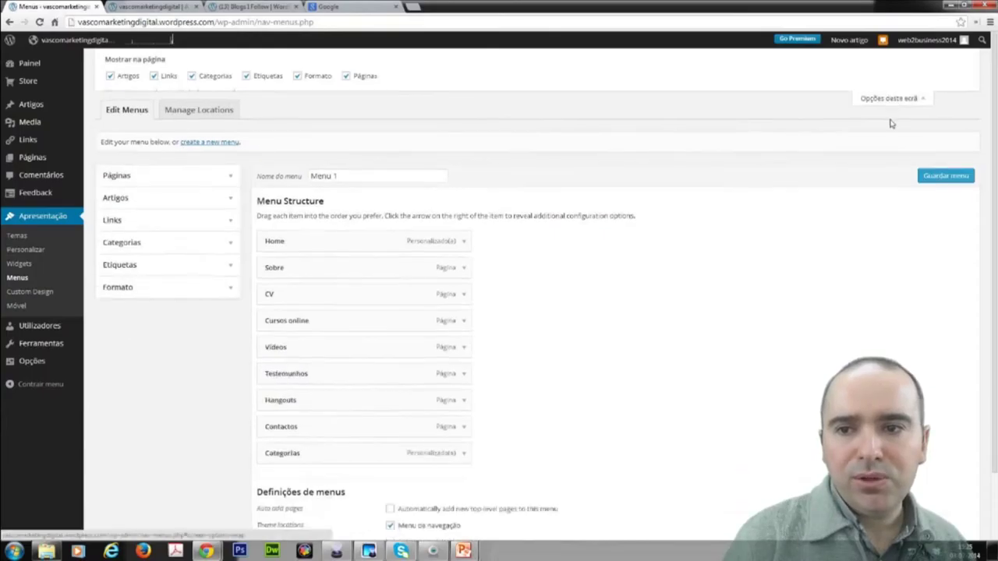
{"action": "left_click", "coordinate": [906, 58]}
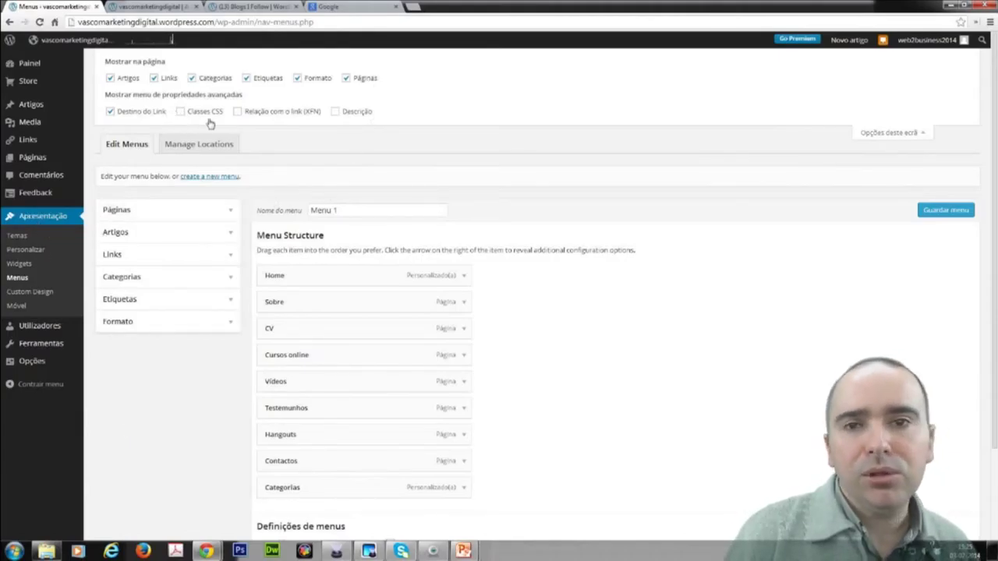
{"action": "mouse_move", "coordinate": [37, 127]}
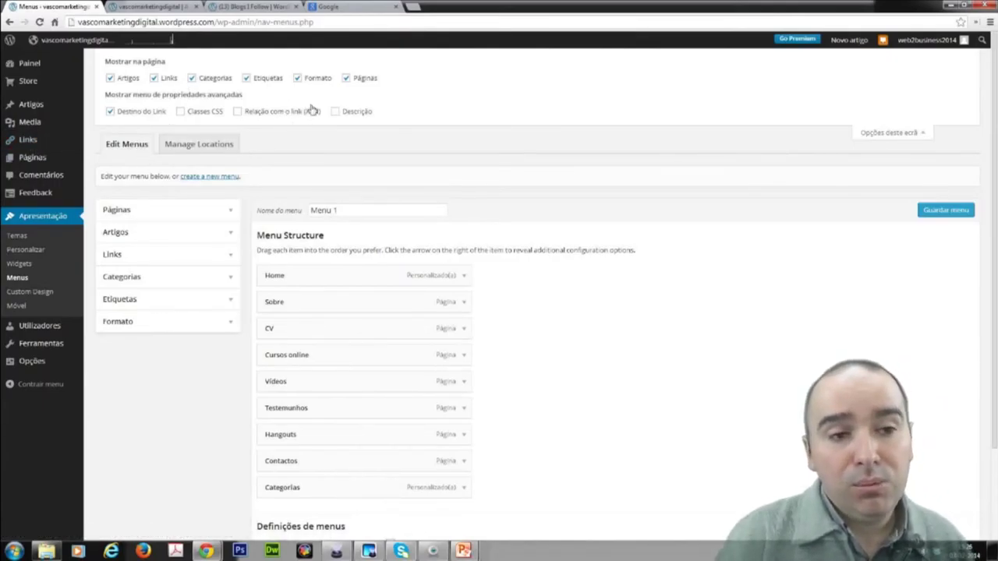
{"action": "left_click", "coordinate": [879, 134]}
{"action": "left_click", "coordinate": [883, 56]}
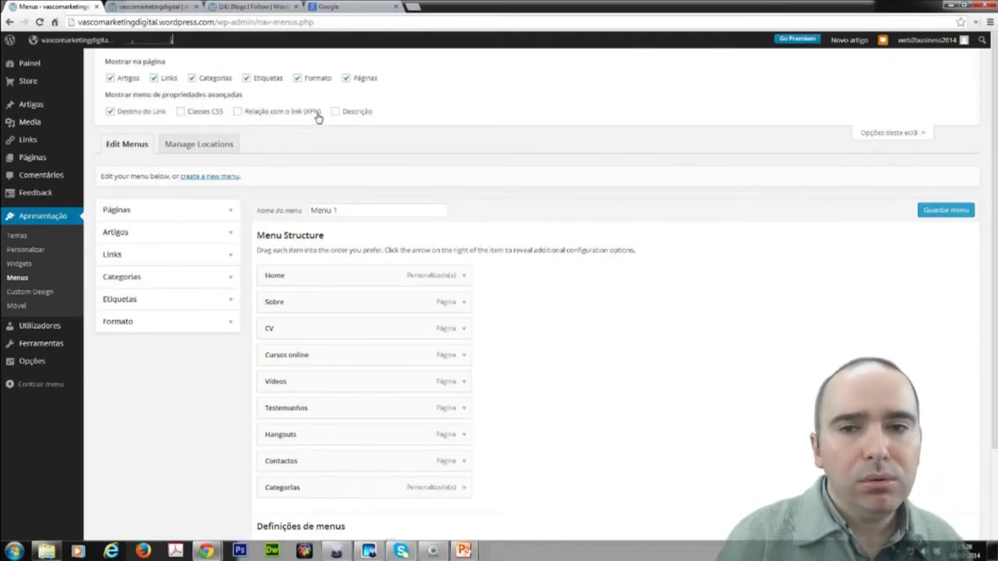
{"action": "left_click", "coordinate": [883, 132]}
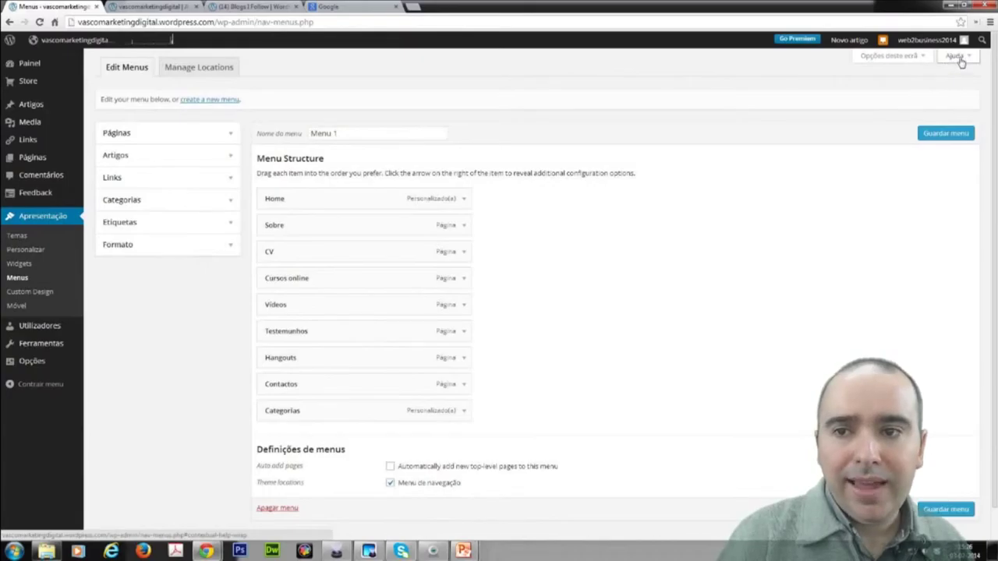
Open the help for the Menus page and view the Menu Management topic.
{"action": "left_click", "coordinate": [956, 57]}
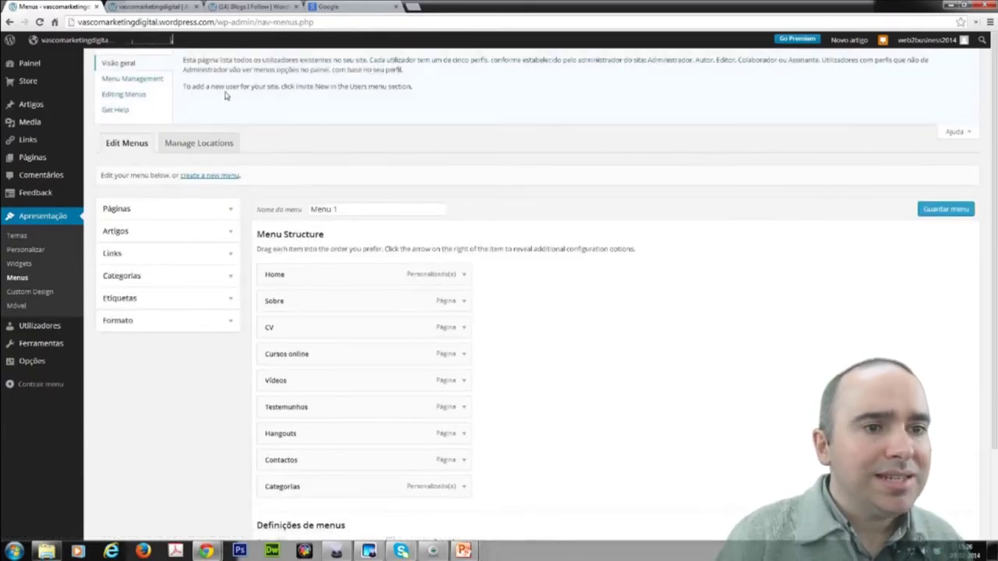
{"action": "left_click", "coordinate": [146, 80]}
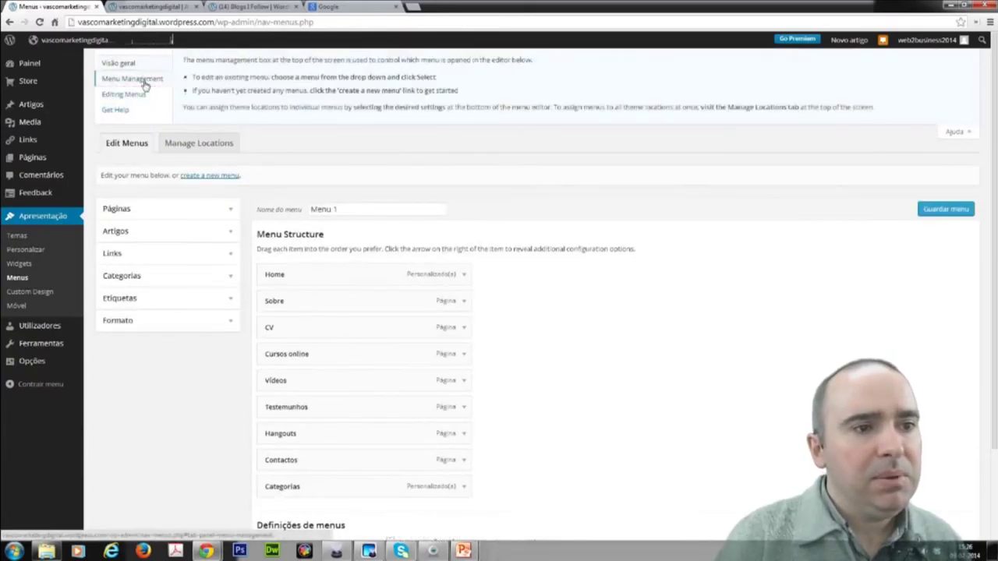
Look through the Editing Menus, Get Help, Menu Management and Visão geral help topics, and close the help.
{"action": "left_click", "coordinate": [139, 94]}
{"action": "left_click", "coordinate": [131, 111]}
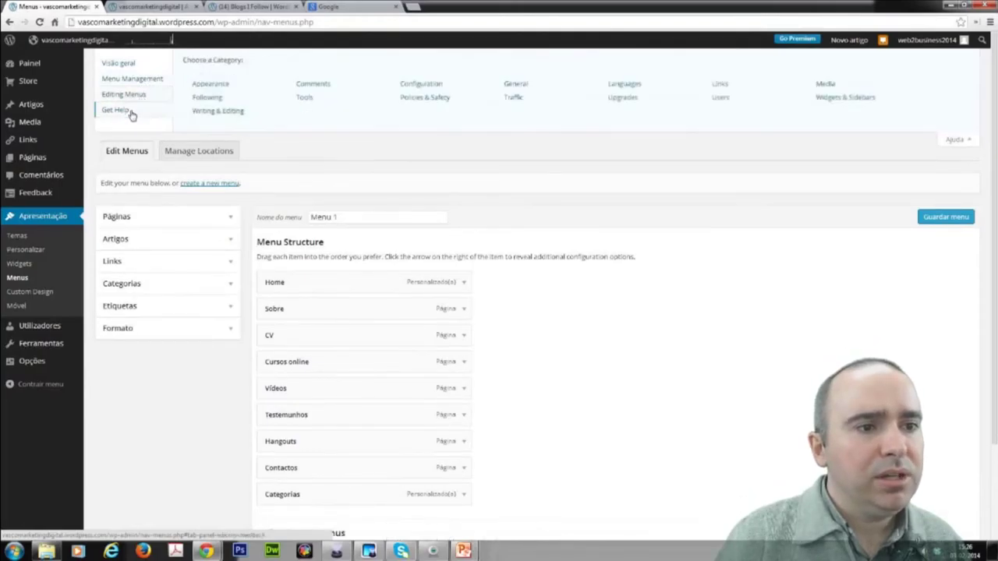
{"action": "left_click", "coordinate": [133, 66]}
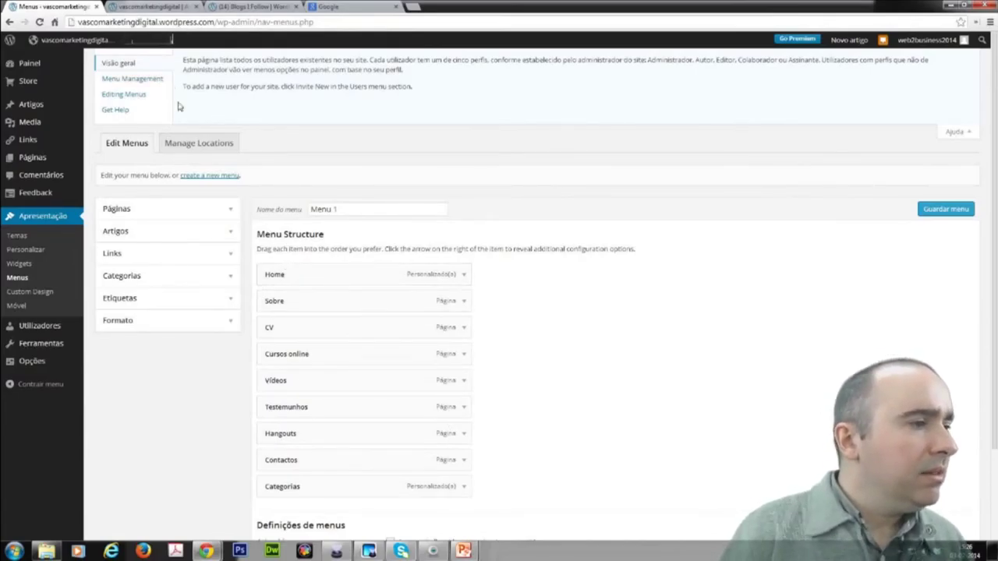
{"action": "left_click", "coordinate": [131, 79]}
{"action": "left_click", "coordinate": [127, 64]}
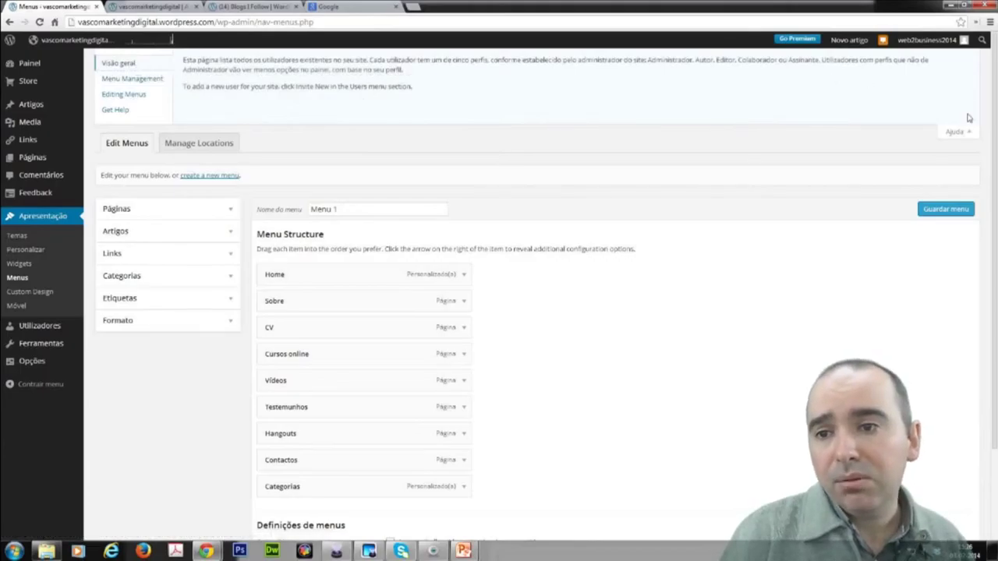
{"action": "left_click", "coordinate": [959, 132]}
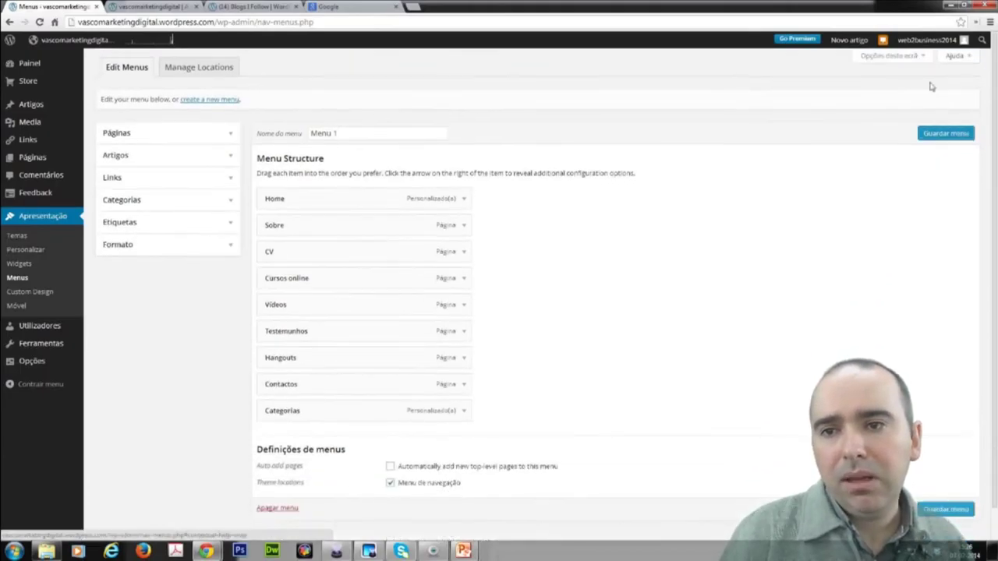
{"action": "left_click", "coordinate": [878, 61]}
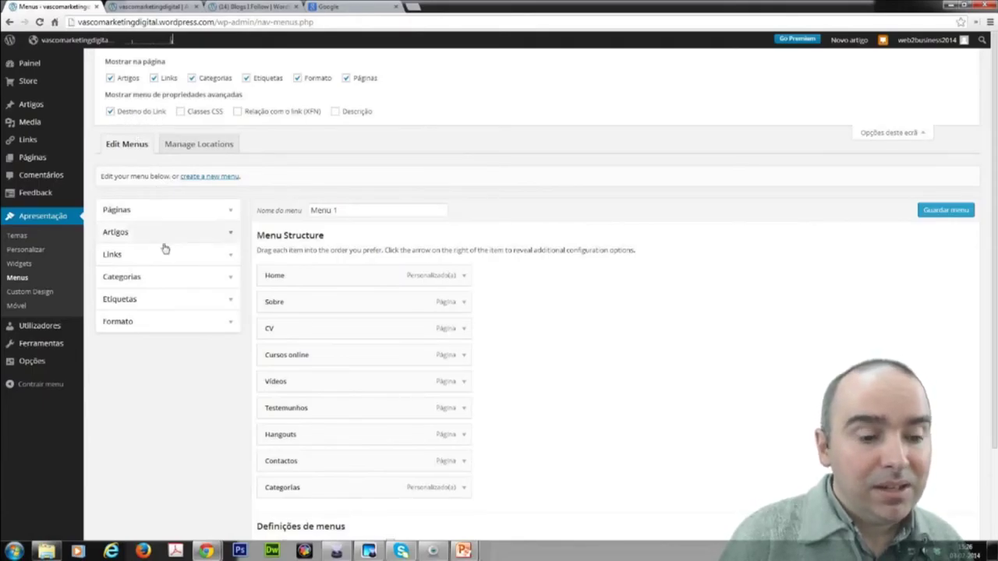
{"action": "left_click", "coordinate": [215, 255]}
{"action": "left_click", "coordinate": [182, 291]}
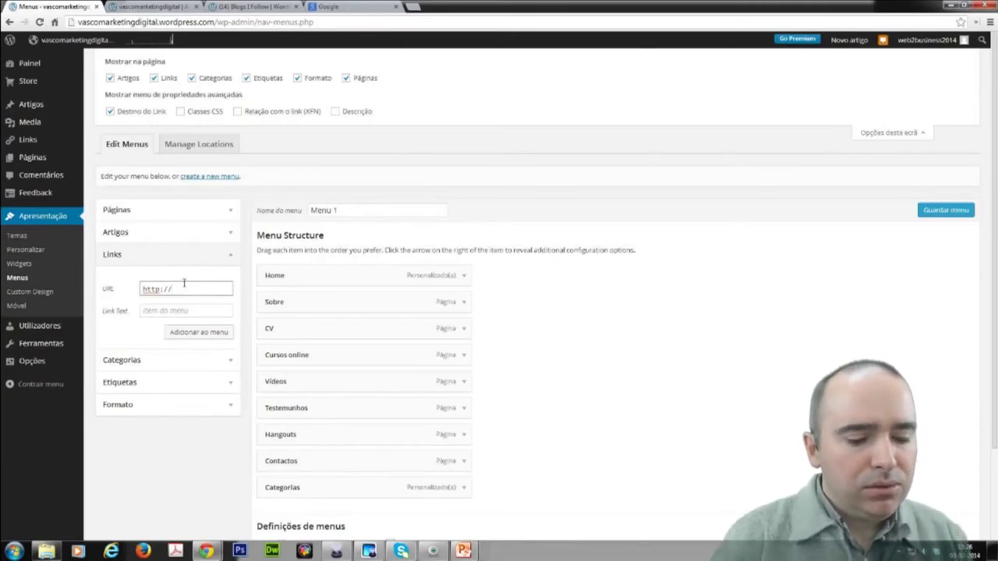
{"action": "type", "text": "cur"}
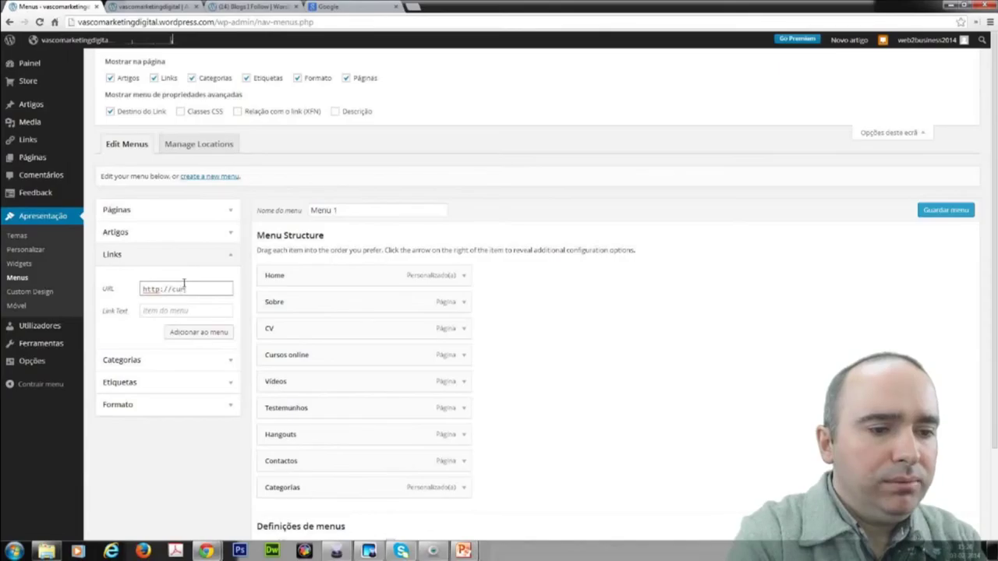
{"action": "type", "text": "somarketin"}
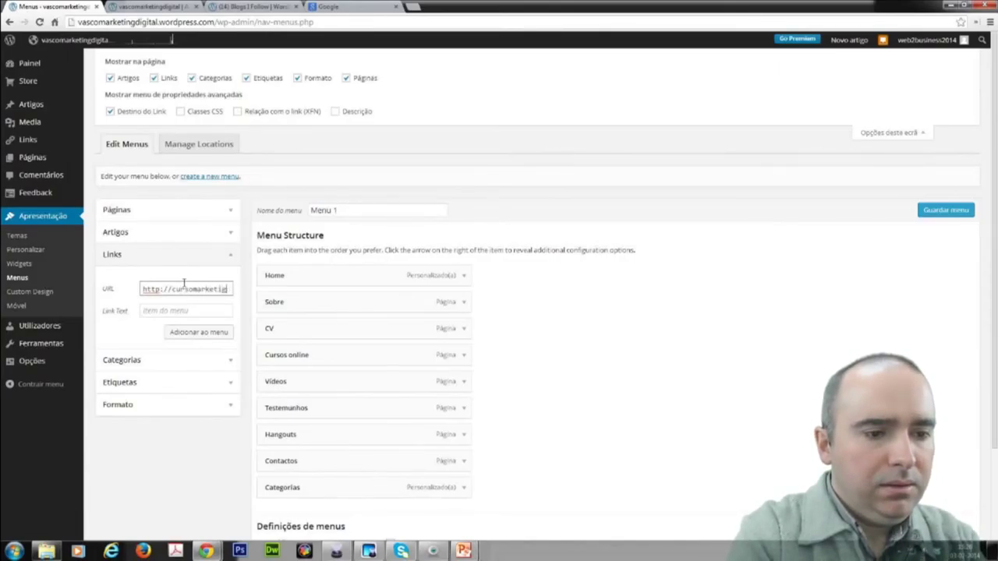
{"action": "key", "text": "BackSpace"}
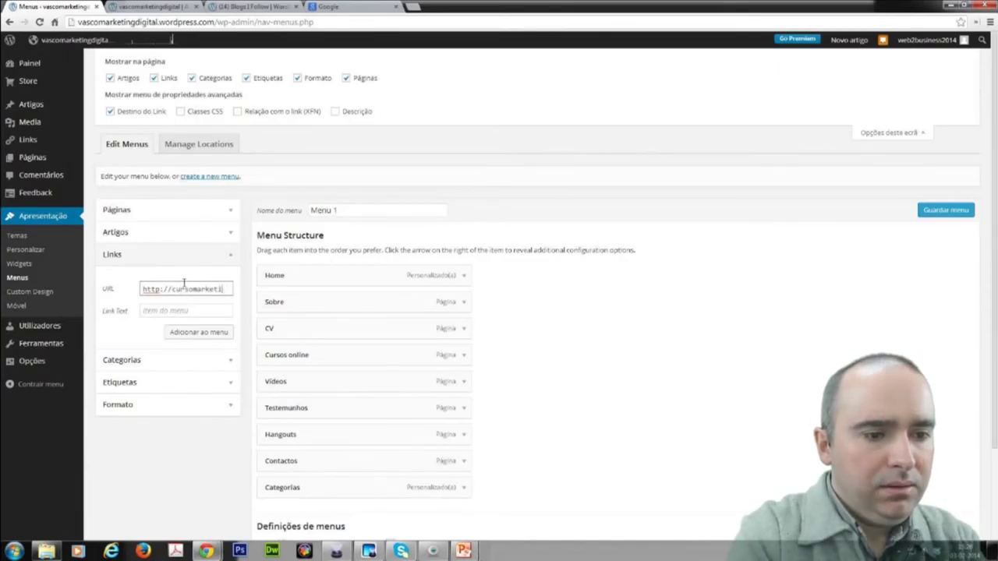
{"action": "type", "text": "ngdigital"}
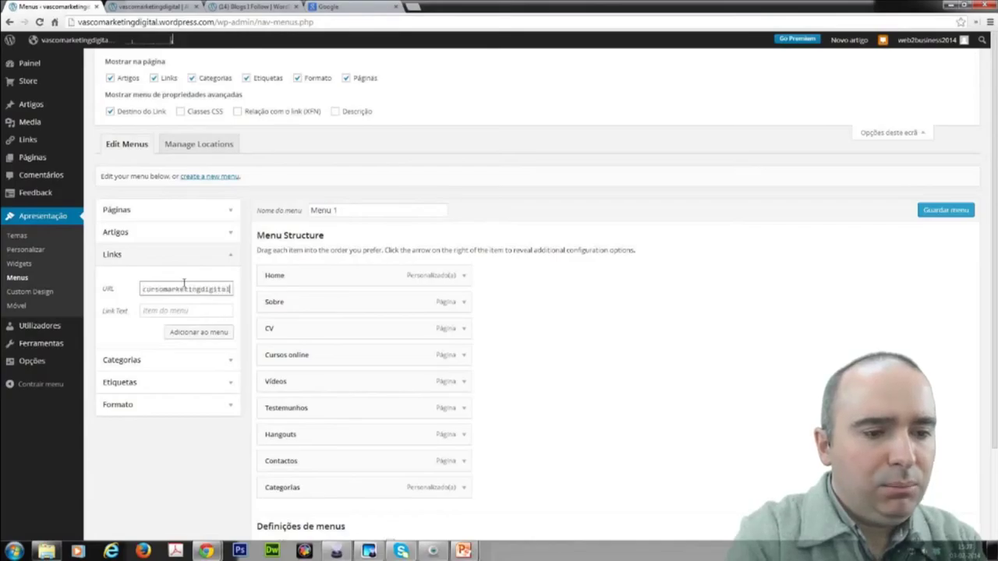
{"action": "type", "text": ".pt"}
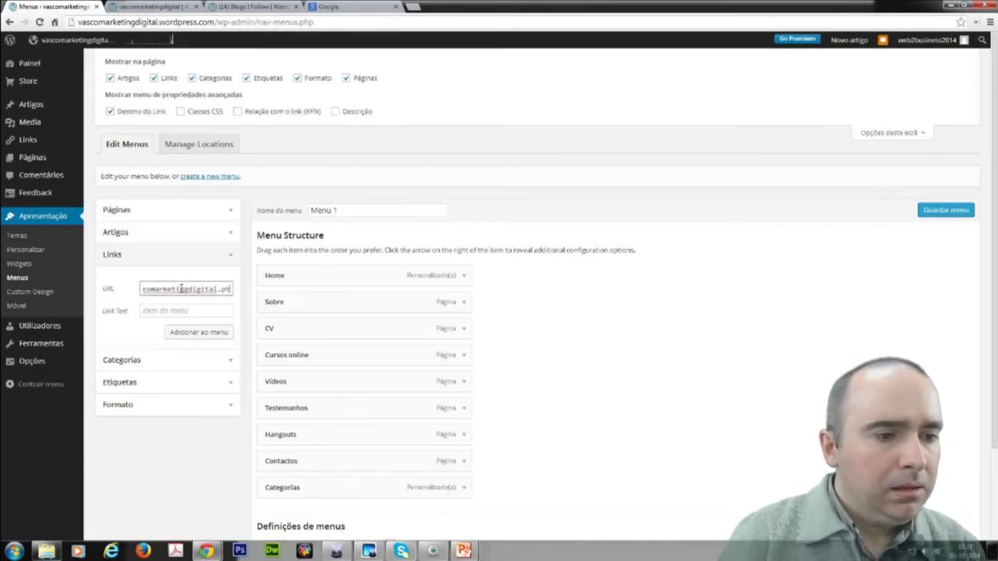
Set the custom link's text to "Curso Mkt Digital" and add the link to the menu.
{"action": "left_click", "coordinate": [164, 310]}
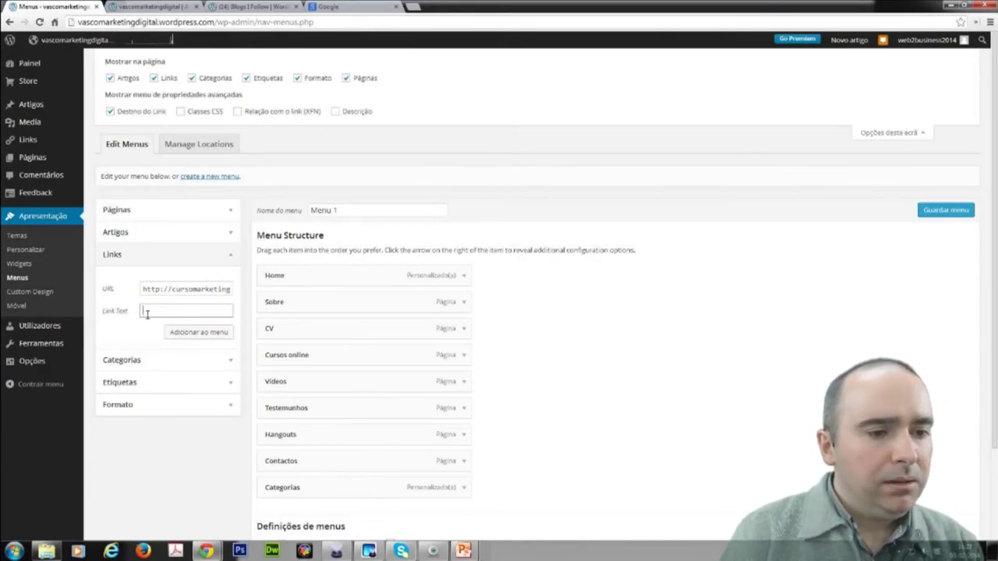
{"action": "type", "text": "Cu"}
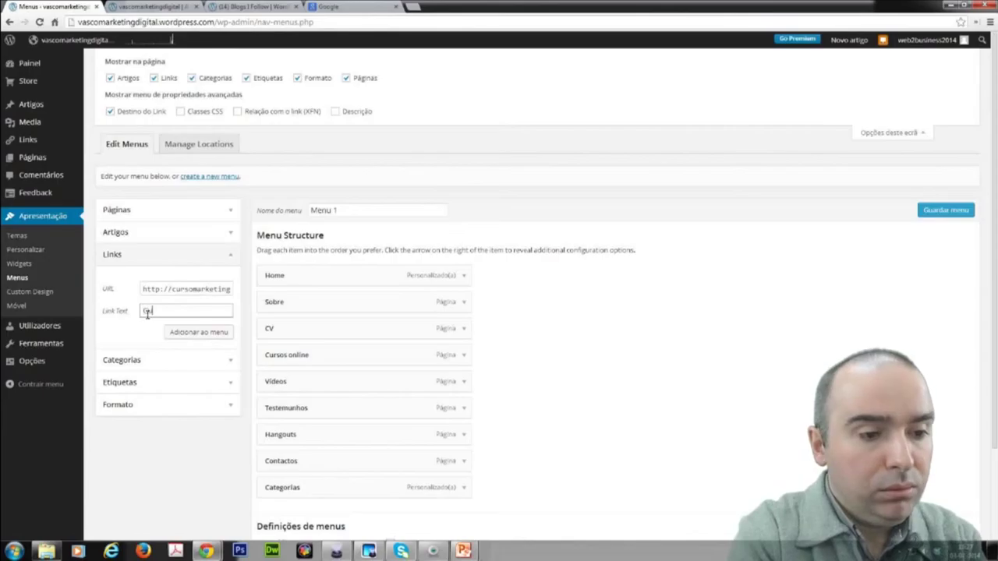
{"action": "type", "text": "rso Markt"}
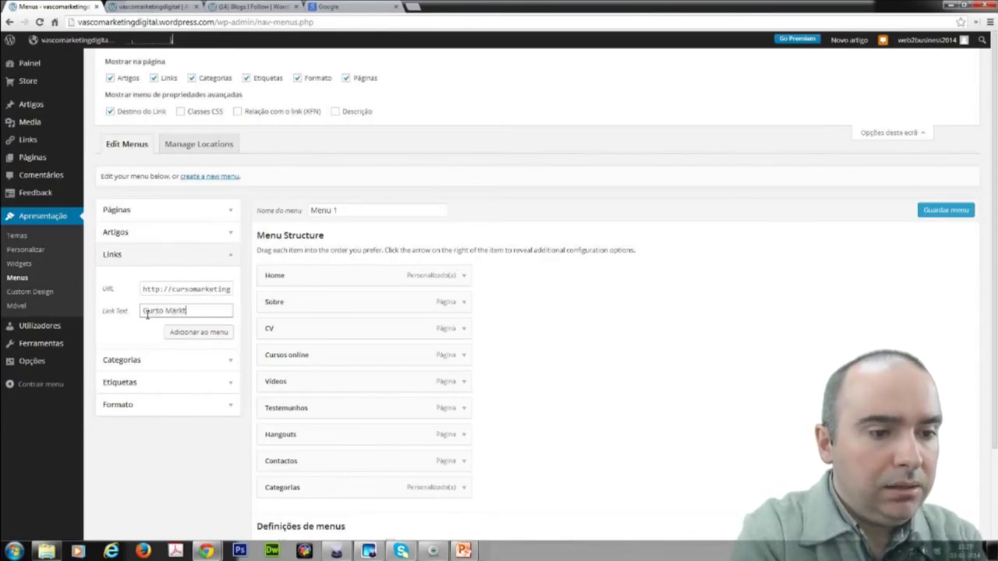
{"action": "key", "text": "BackSpace"}
{"action": "key", "text": "BackSpace"}
{"action": "key", "text": "BackSpace"}
{"action": "key", "text": "BackSpace"}
{"action": "key", "text": "BackSpace"}
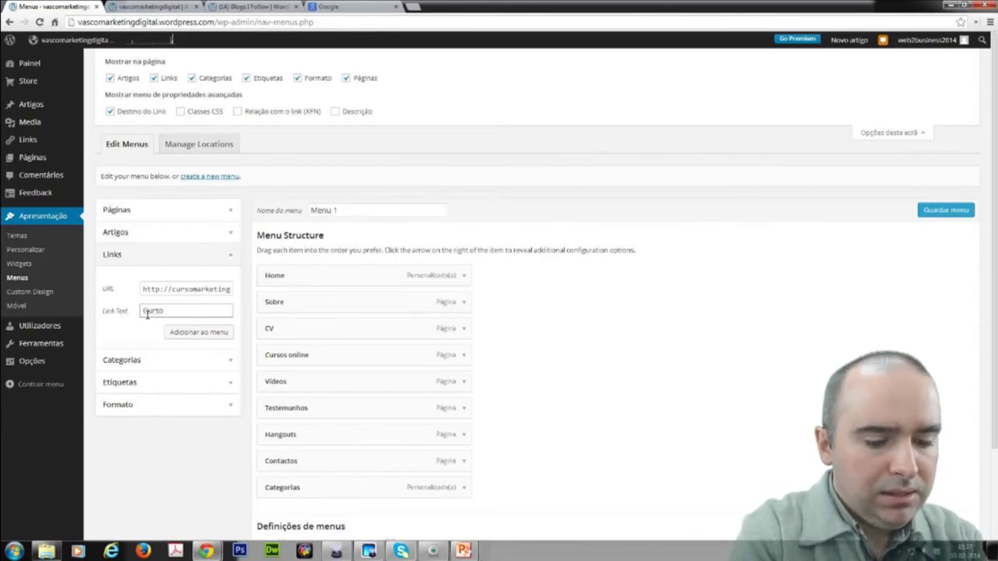
{"action": "type", "text": "Mkt Digit"}
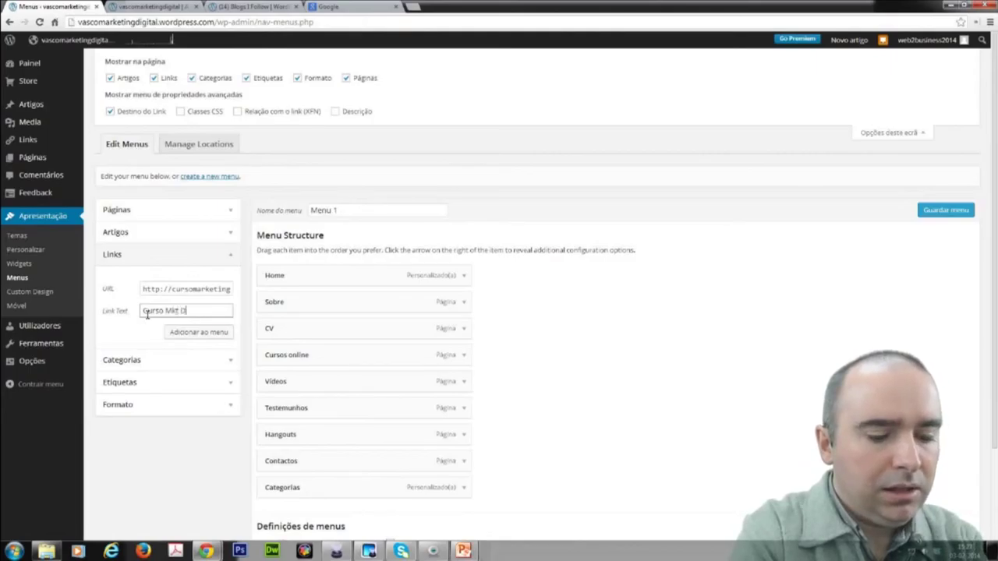
{"action": "type", "text": "al"}
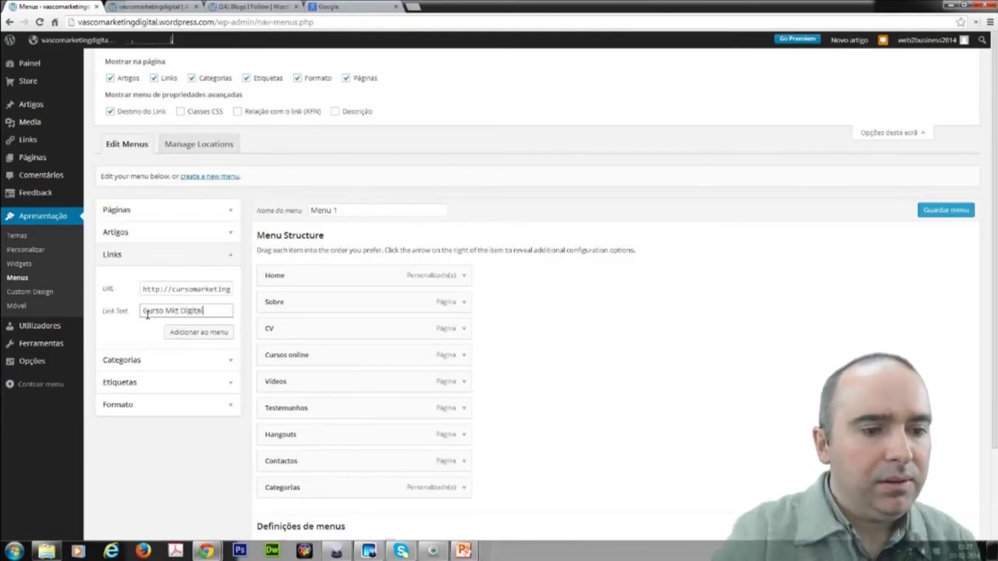
{"action": "left_click", "coordinate": [193, 334]}
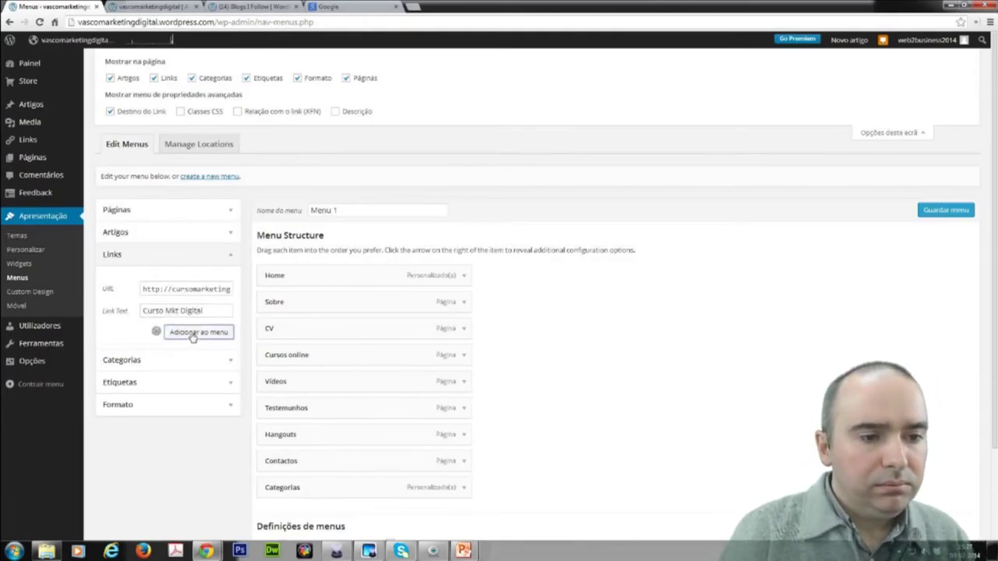
Save Menu 1 and reload the blog's home page to check its navigation menu.
{"action": "scroll", "coordinate": [320, 396], "scroll_direction": "down", "scroll_amount": 3}
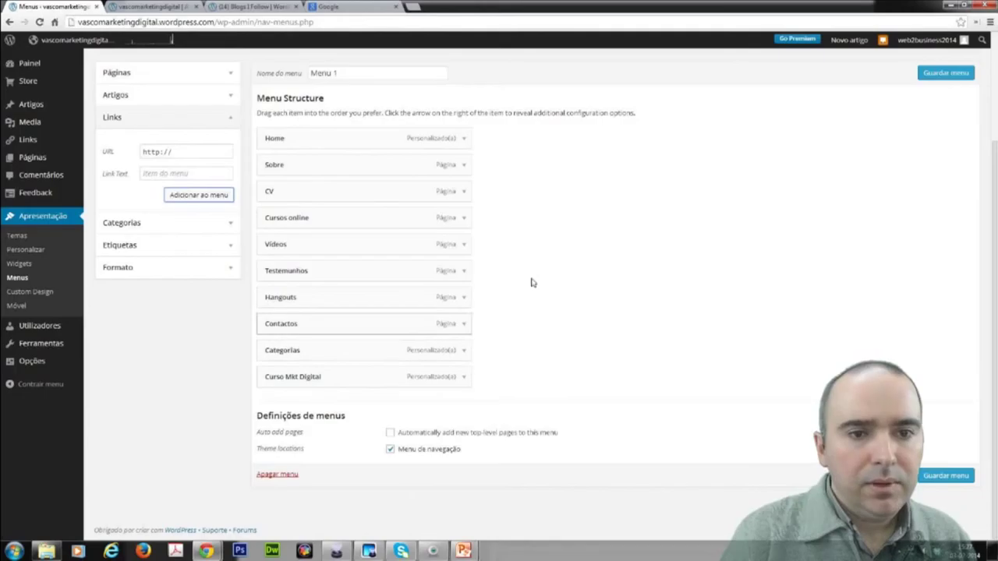
{"action": "scroll", "coordinate": [546, 273], "scroll_direction": "up", "scroll_amount": 2}
{"action": "left_click", "coordinate": [937, 215]}
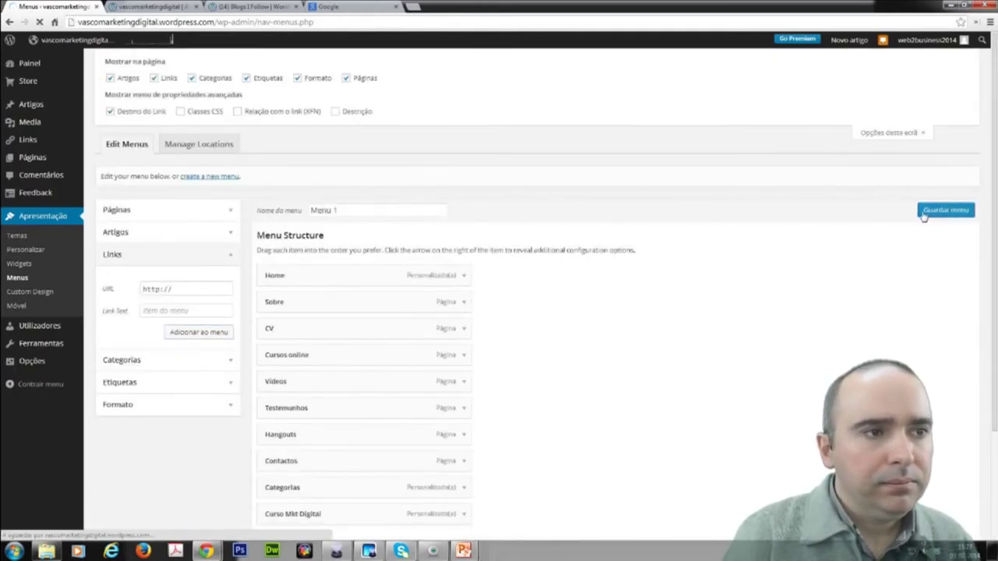
{"action": "left_click", "coordinate": [152, 6]}
{"action": "scroll", "coordinate": [153, 158], "scroll_direction": "up", "scroll_amount": 5}
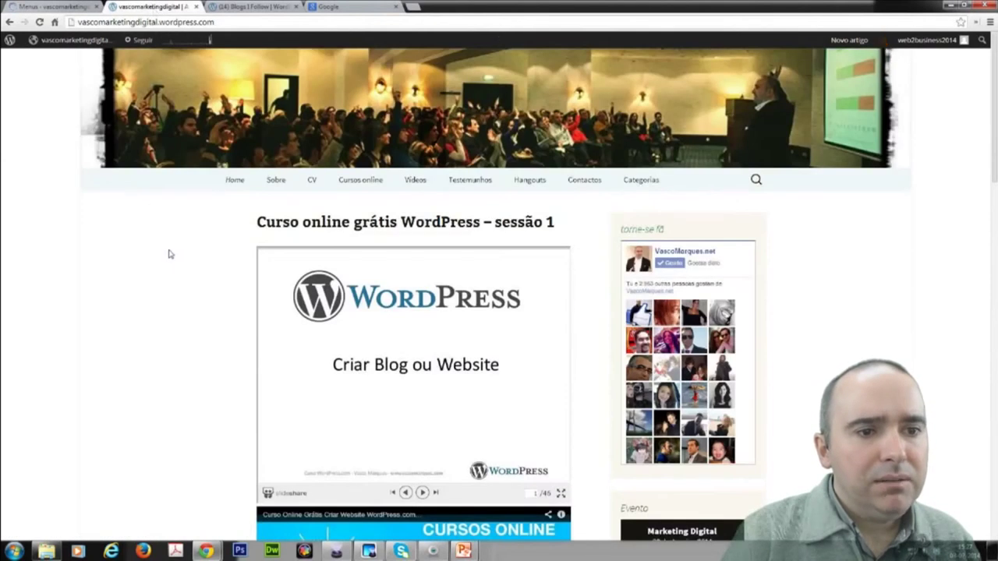
{"action": "left_click", "coordinate": [230, 181]}
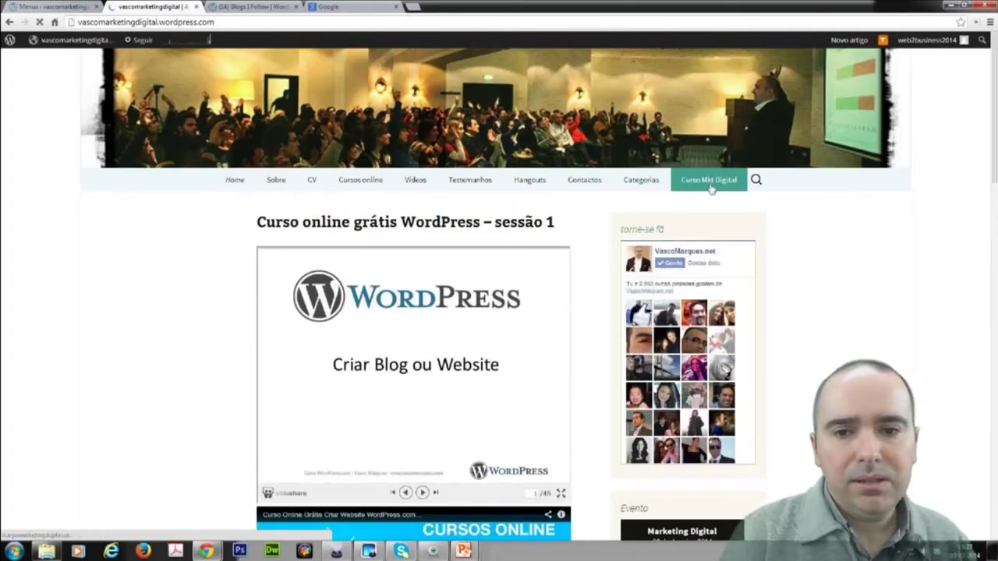
Check which menus can be assigned to the theme location in Manage Locations, and return to editing the menu.
{"action": "left_click", "coordinate": [49, 7]}
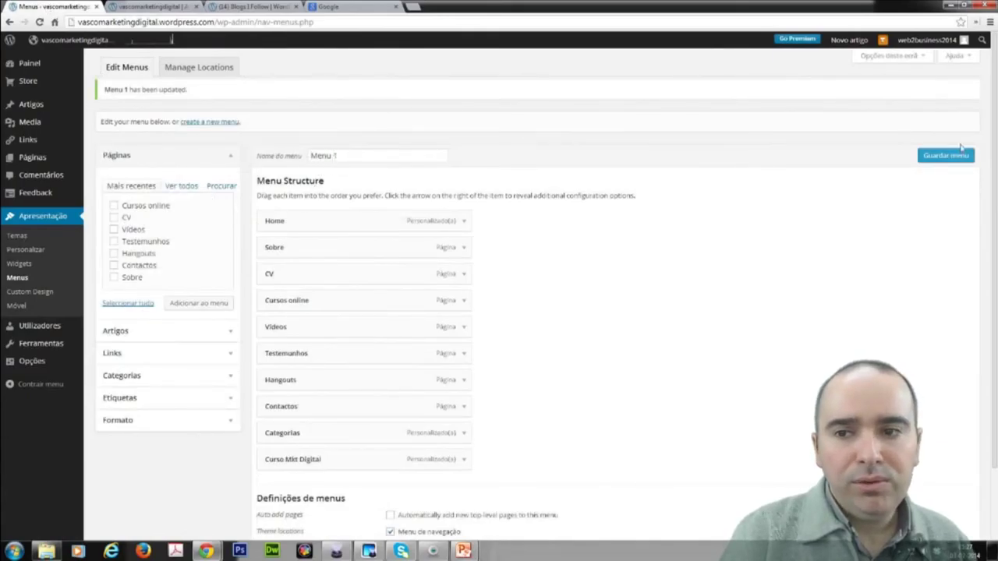
{"action": "left_click", "coordinate": [196, 72]}
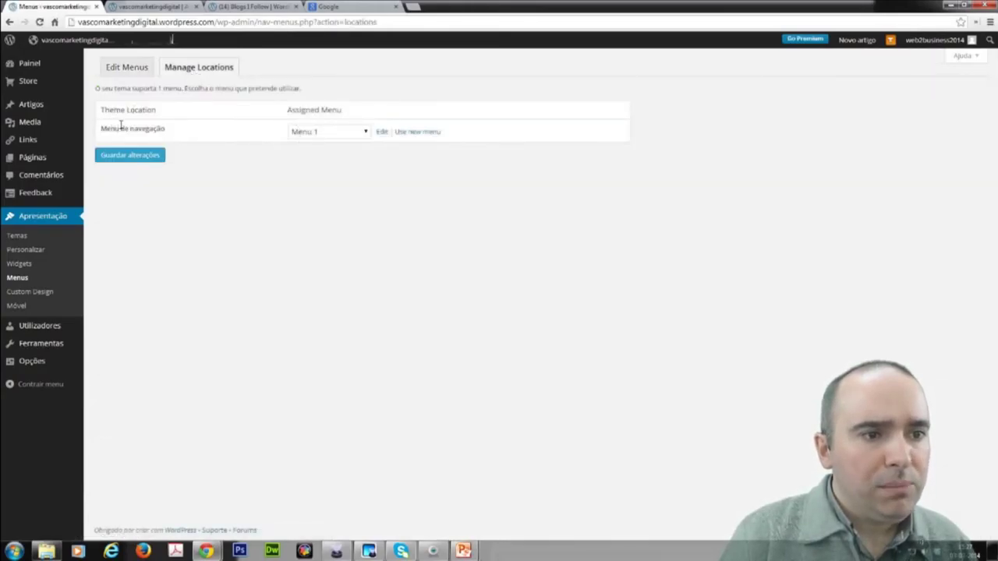
{"action": "left_click", "coordinate": [321, 133]}
{"action": "left_click", "coordinate": [319, 135]}
{"action": "left_click", "coordinate": [128, 69]}
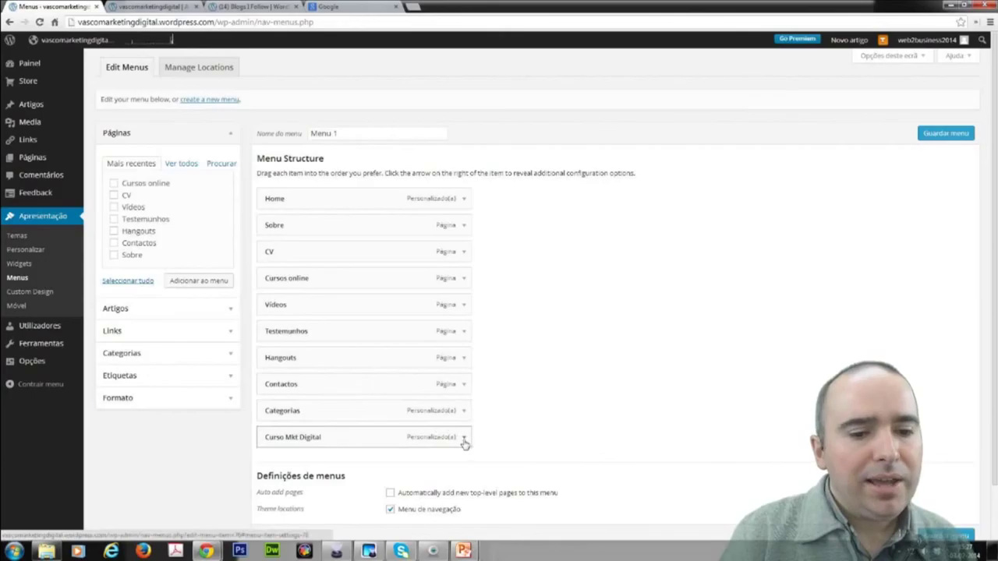
Test the Curso Mkt Digital link in the blog's navigation menu and come back to the blog.
{"action": "left_click", "coordinate": [152, 6]}
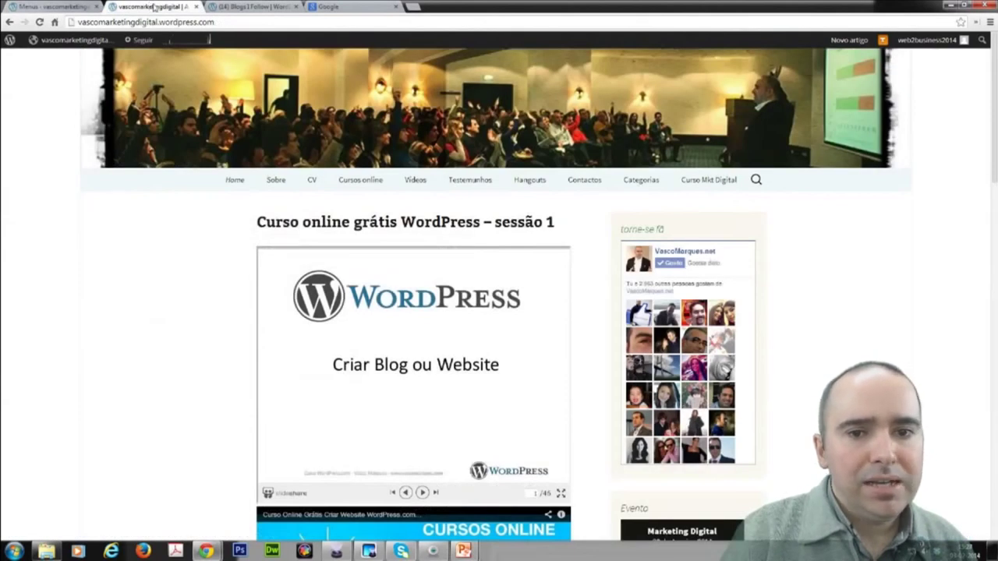
{"action": "left_click", "coordinate": [705, 184]}
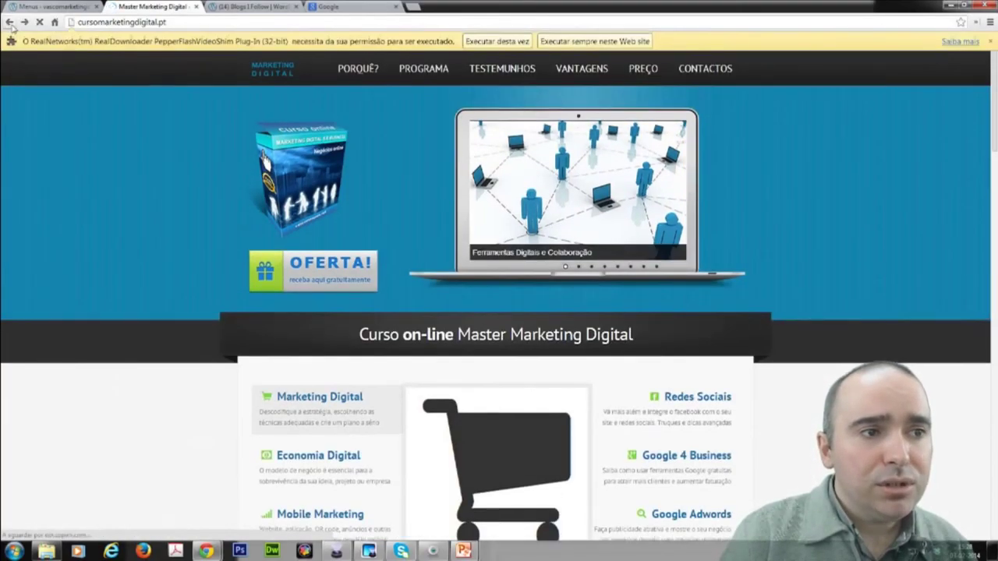
{"action": "left_click", "coordinate": [10, 22]}
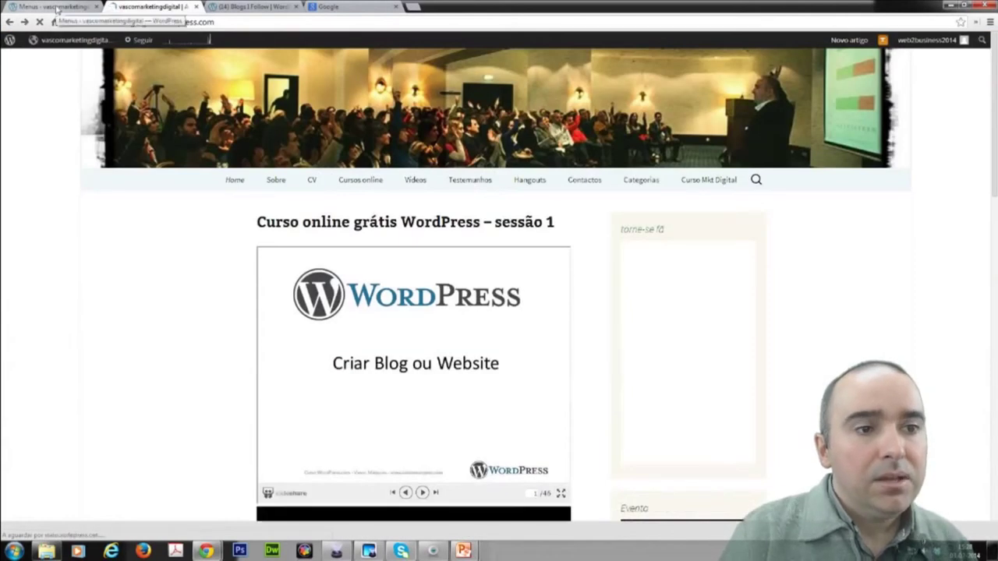
{"action": "left_click", "coordinate": [699, 182]}
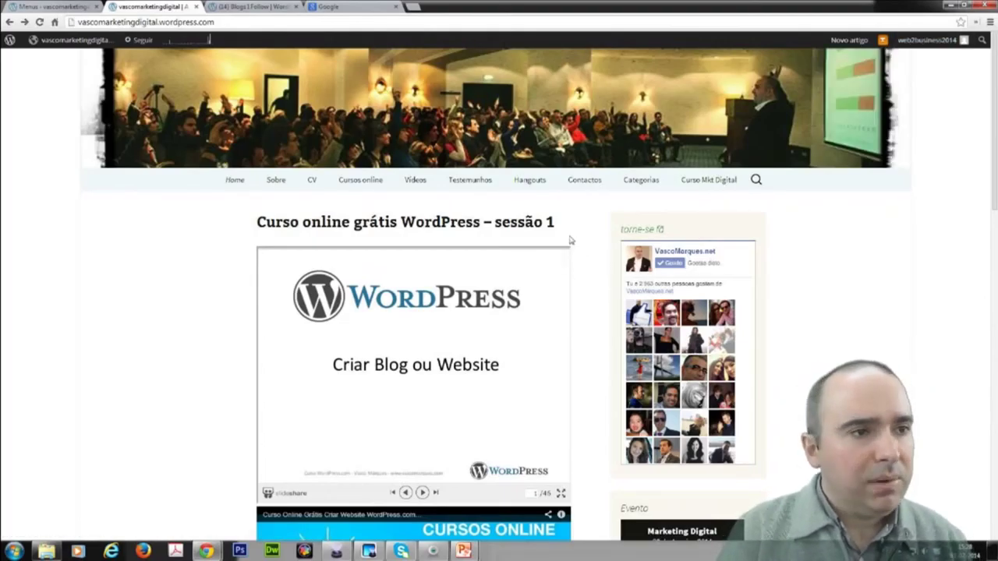
Expand the Curso Mkt Digital menu item, check the Destino do Link screen option, and set the link to open in a new window or tab.
{"action": "left_click", "coordinate": [65, 8]}
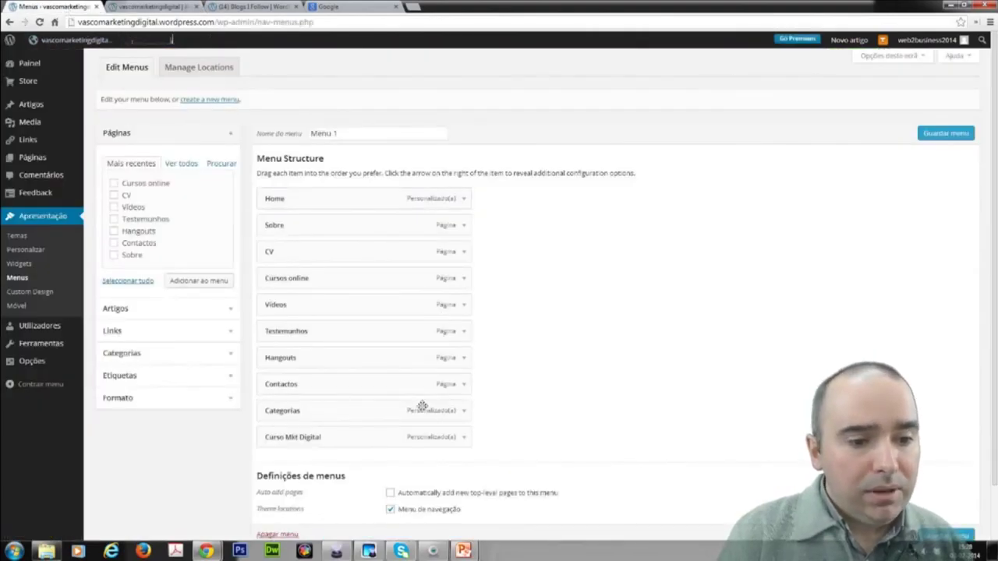
{"action": "left_click", "coordinate": [464, 437]}
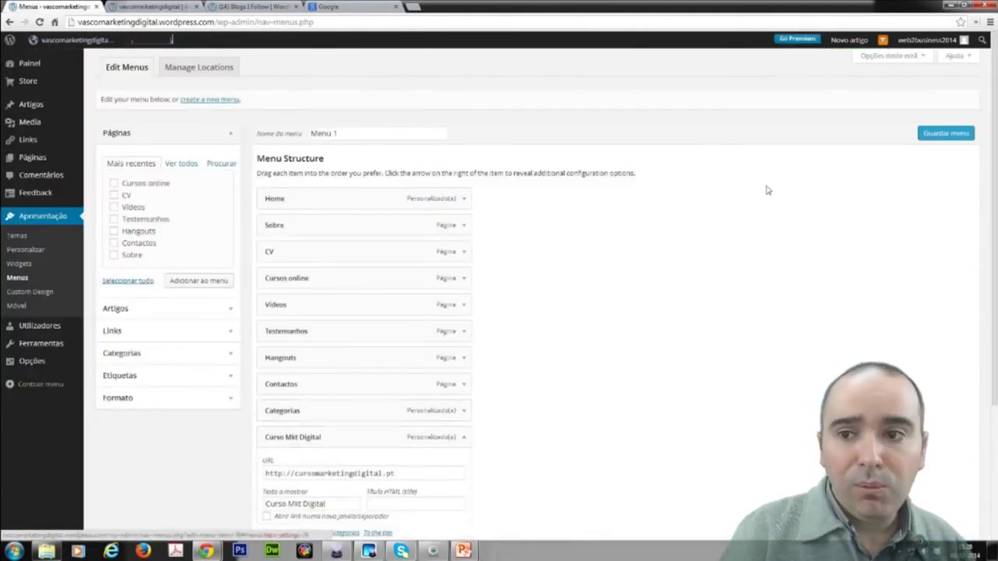
{"action": "left_click", "coordinate": [917, 62]}
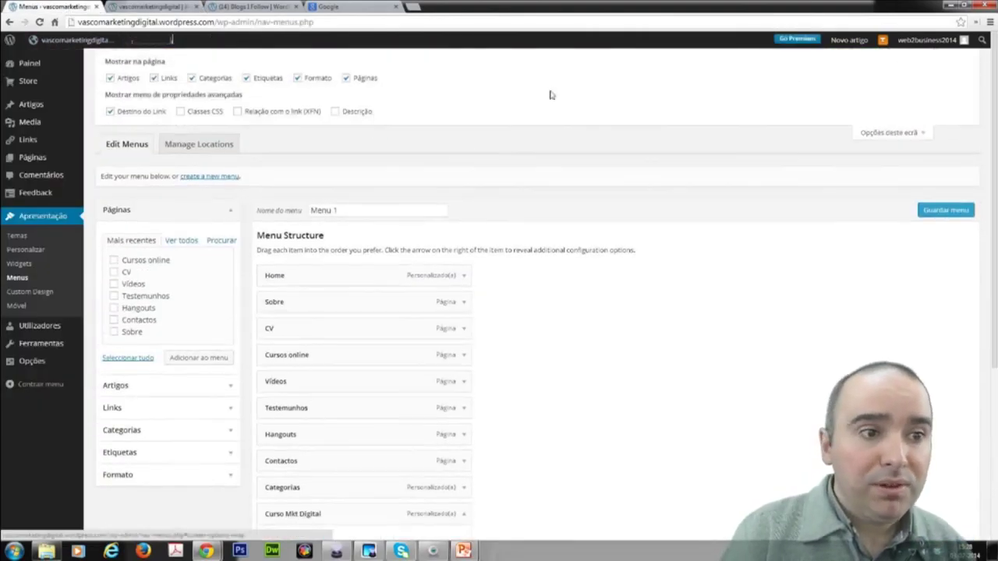
{"action": "left_click", "coordinate": [111, 112]}
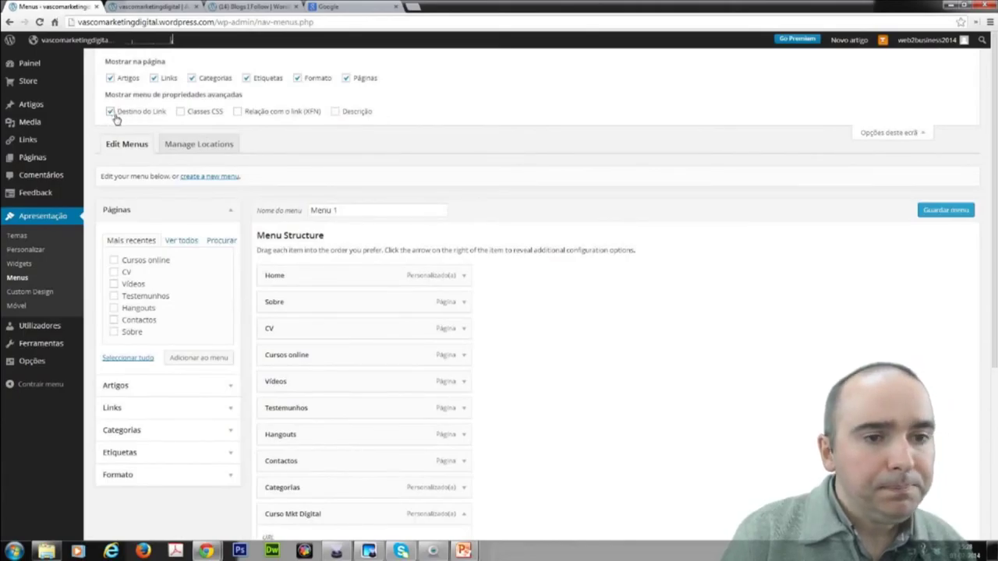
{"action": "scroll", "coordinate": [441, 291], "scroll_direction": "down", "scroll_amount": 2}
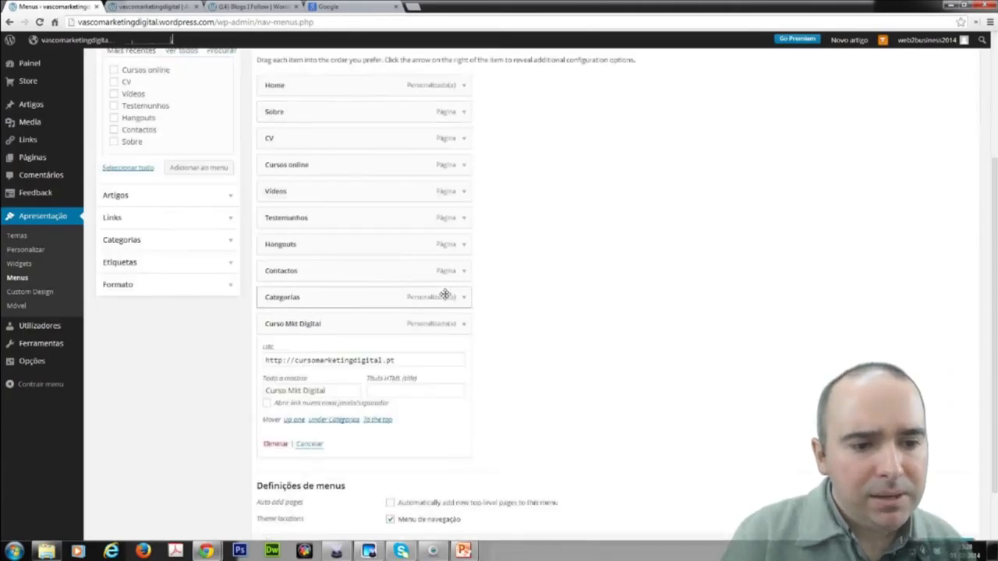
{"action": "left_click", "coordinate": [282, 407]}
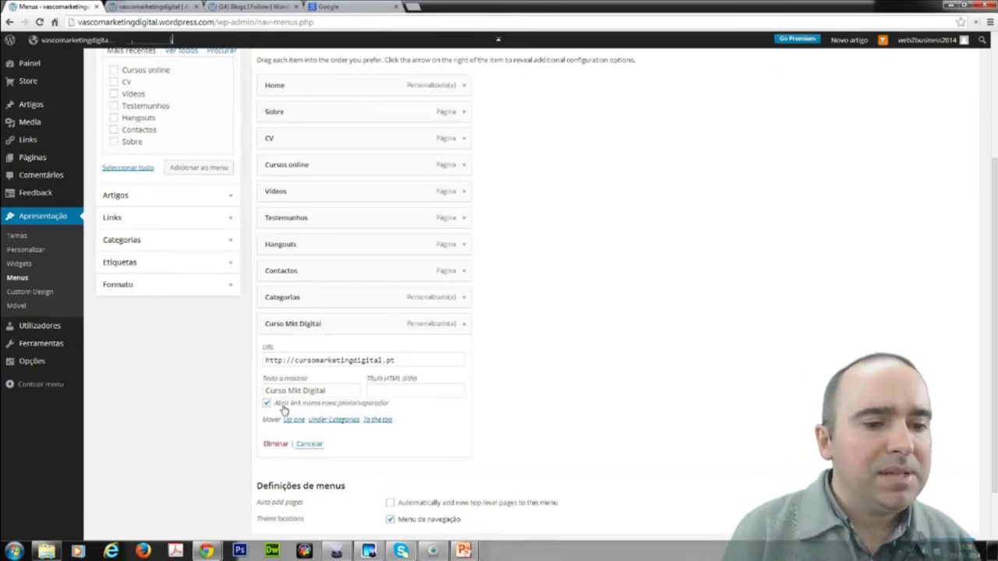
Collapse the Curso Mkt Digital item and rearrange the menu so Cursos online, Sobre and Vídeos are sub-items of CV.
{"action": "left_click", "coordinate": [464, 325]}
{"action": "scroll", "coordinate": [456, 332], "scroll_direction": "up", "scroll_amount": 2}
{"action": "scroll", "coordinate": [385, 363], "scroll_direction": "down", "scroll_amount": 2}
{"action": "scroll", "coordinate": [372, 336], "scroll_direction": "up", "scroll_amount": 2}
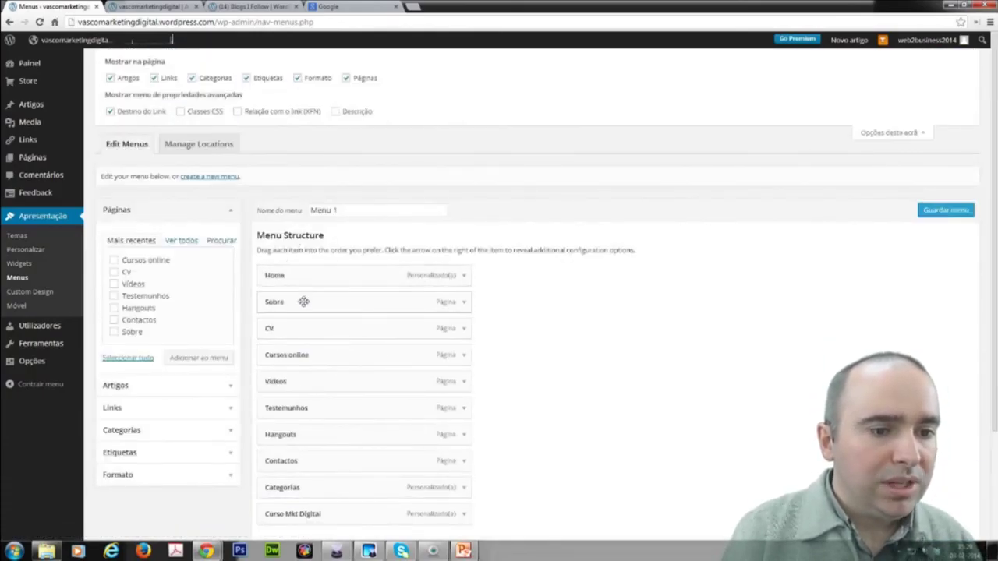
{"action": "left_click_drag", "start_coordinate": [309, 302], "coordinate": [312, 381]}
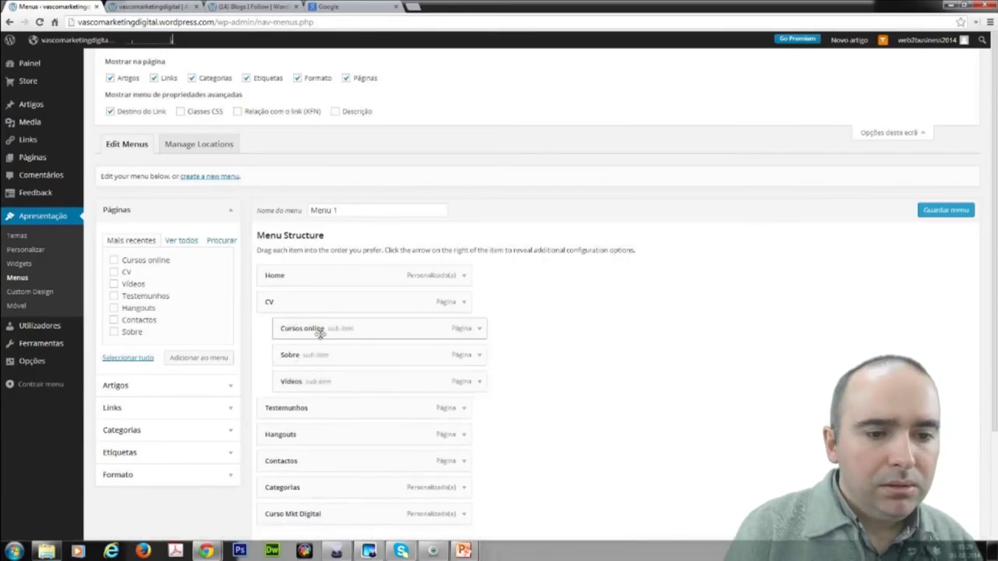
Save Menu 1, reload the blog's home page, and check the CV submenu in its navigation menu.
{"action": "left_click", "coordinate": [934, 211]}
{"action": "left_click", "coordinate": [147, 7]}
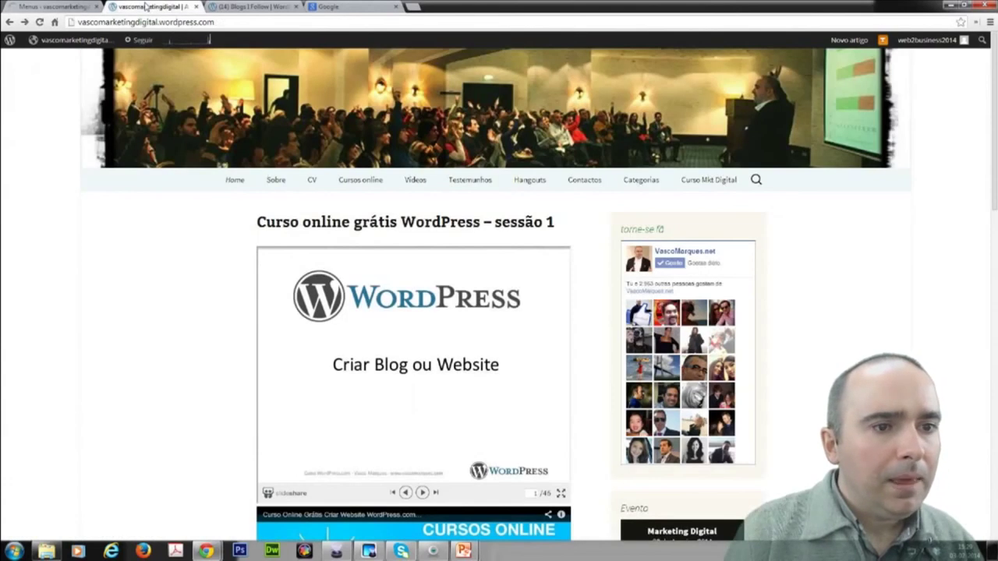
{"action": "left_click", "coordinate": [236, 180]}
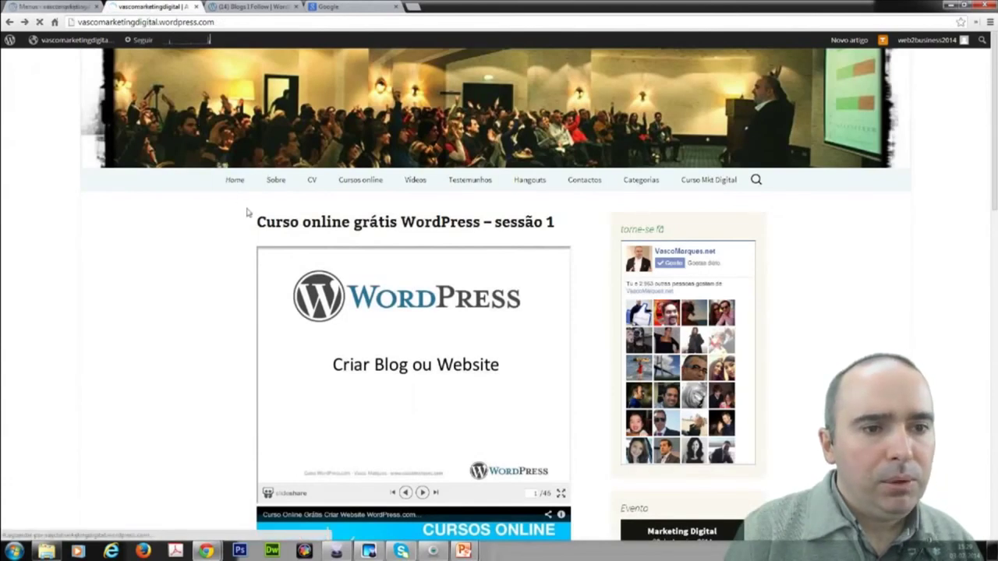
{"action": "mouse_move", "coordinate": [273, 181]}
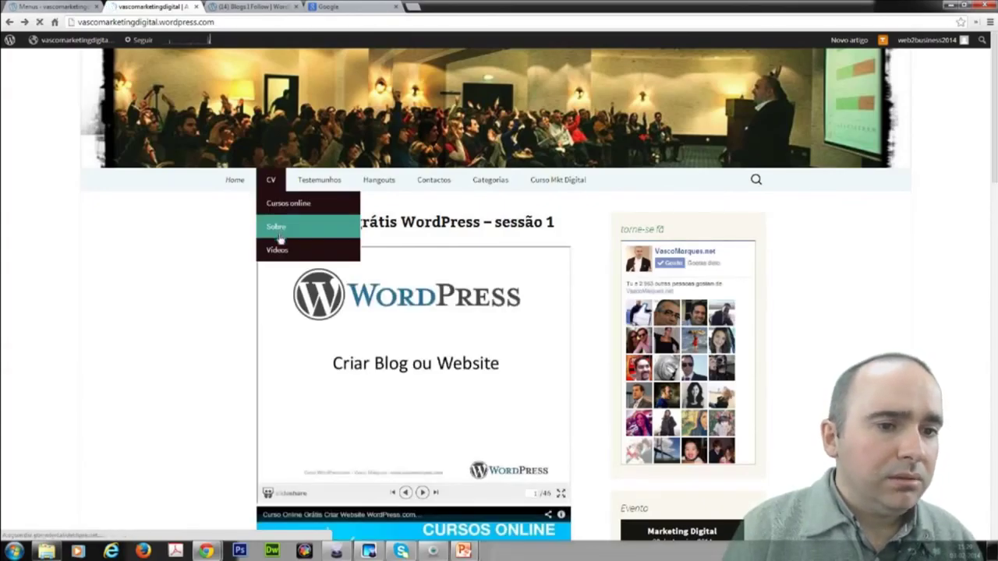
Return to the menu editor and move Cursos online, Vídeos and Sobre back to the top level below CV.
{"action": "left_click", "coordinate": [43, 8]}
{"action": "mouse_move", "coordinate": [328, 267]}
{"action": "left_mouse_down"}
{"action": "mouse_move", "coordinate": [314, 277]}
{"action": "mouse_move", "coordinate": [327, 273]}
{"action": "left_mouse_up"}
{"action": "left_click_drag", "start_coordinate": [290, 302], "coordinate": [277, 276]}
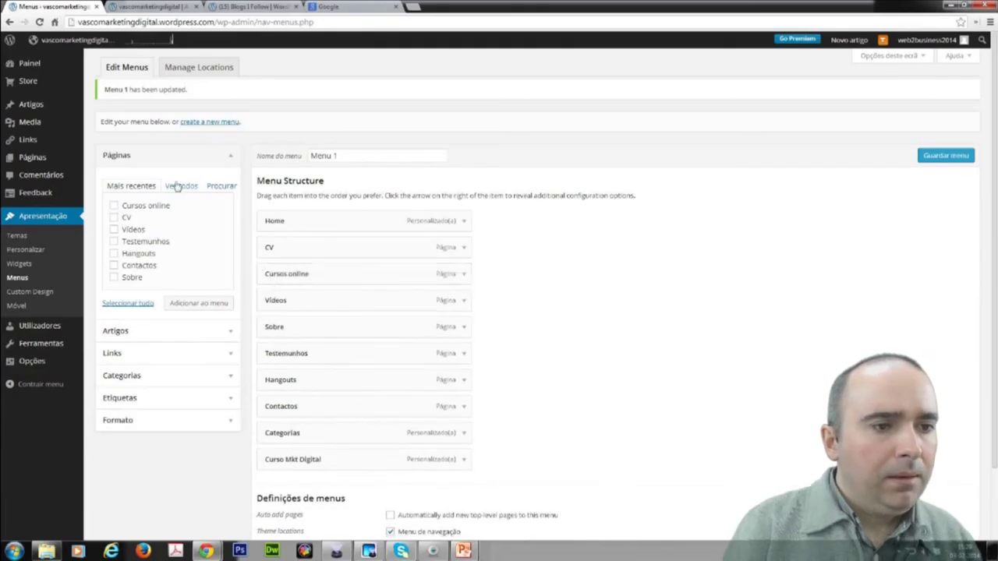
Add the Cursos online page to Menu 1 as a second entry.
{"action": "left_click", "coordinate": [232, 160]}
{"action": "left_click", "coordinate": [232, 160]}
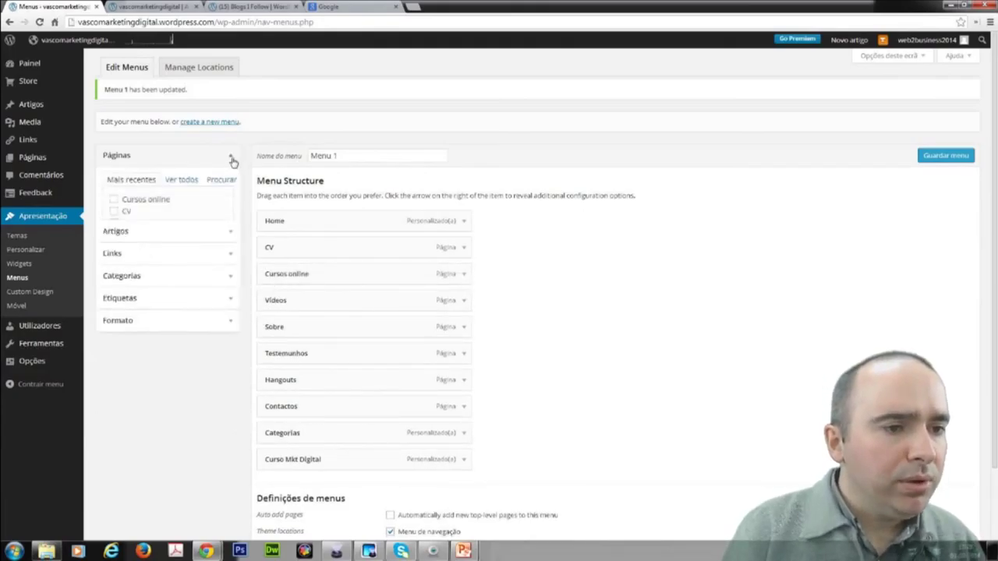
{"action": "left_click", "coordinate": [176, 303]}
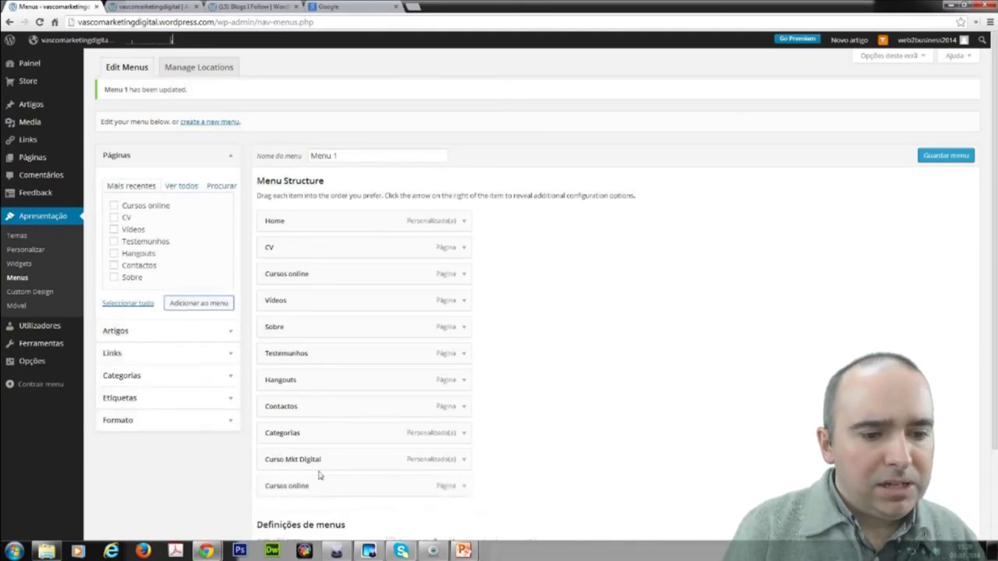
Expand the newly added Cursos online item to view its label, and move it between Contactos and Categorias.
{"action": "scroll", "coordinate": [448, 375], "scroll_direction": "down", "scroll_amount": 3}
{"action": "left_click", "coordinate": [464, 377]}
{"action": "left_click_drag", "start_coordinate": [335, 412], "coordinate": [247, 413]}
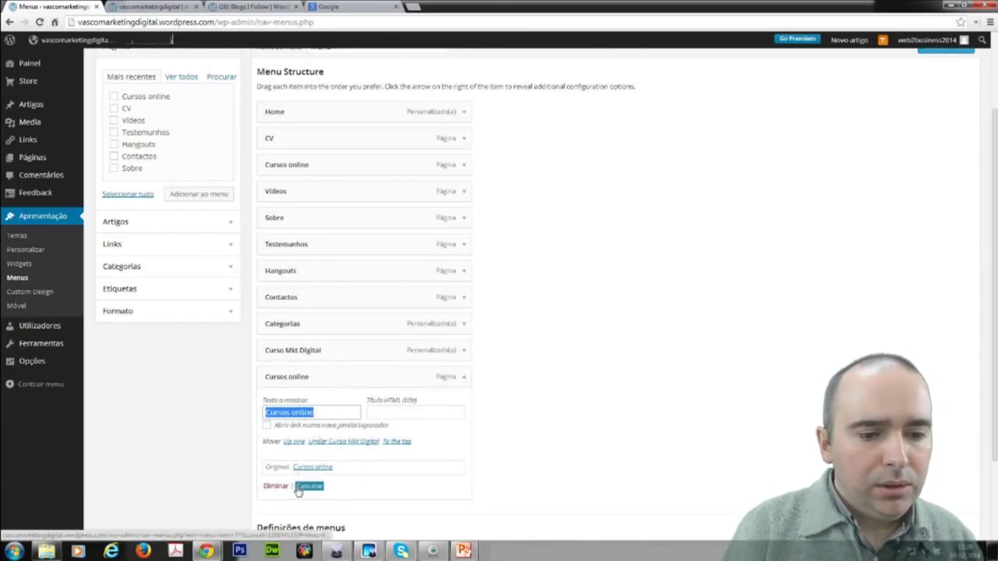
{"action": "mouse_move", "coordinate": [339, 385]}
{"action": "left_mouse_down"}
{"action": "mouse_move", "coordinate": [336, 345]}
{"action": "mouse_move", "coordinate": [352, 372]}
{"action": "left_mouse_up"}
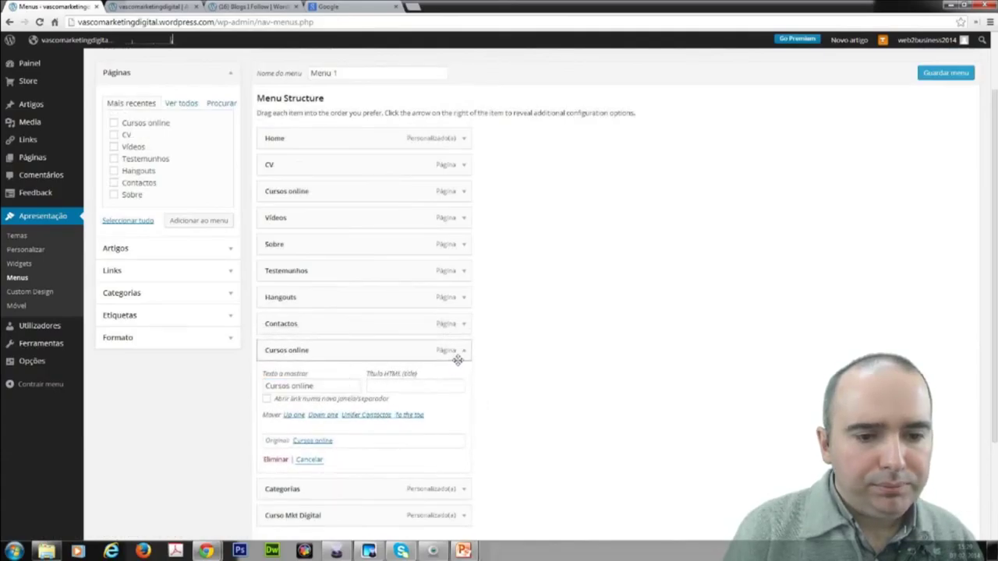
Examine the HTML title fields of the Contactos item and the Cursos online item below it, and collapse both items.
{"action": "left_click", "coordinate": [414, 386]}
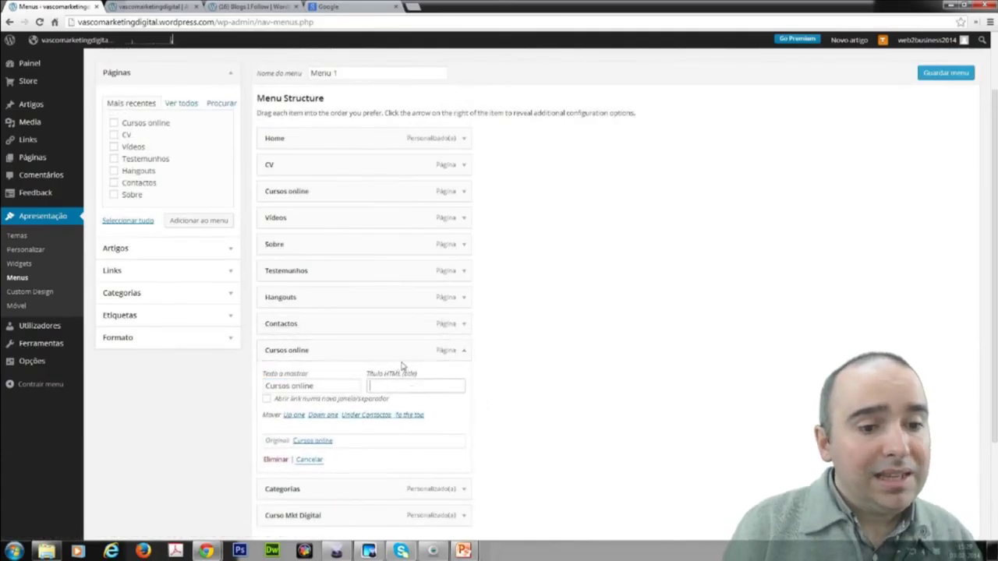
{"action": "left_click", "coordinate": [463, 326]}
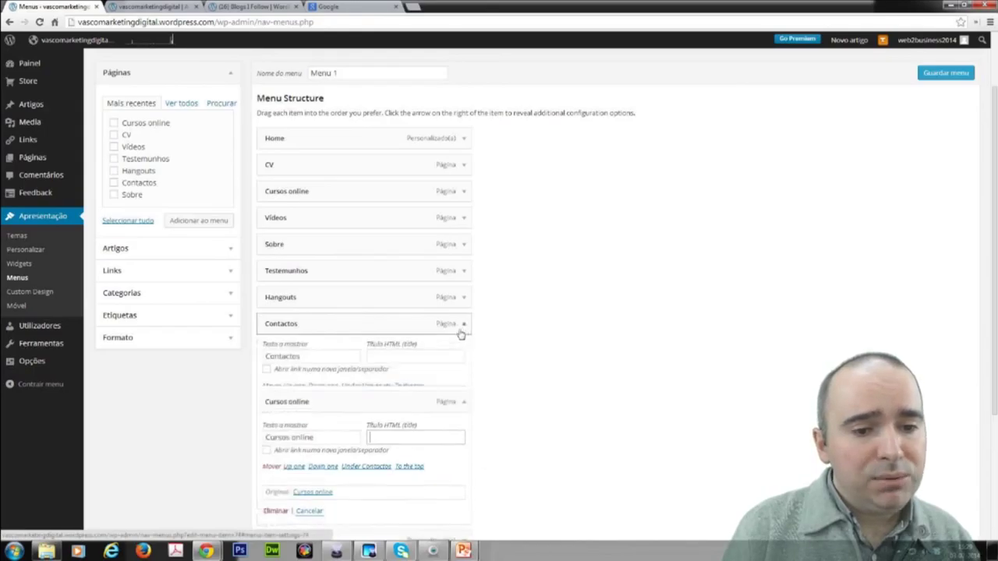
{"action": "left_click", "coordinate": [419, 357]}
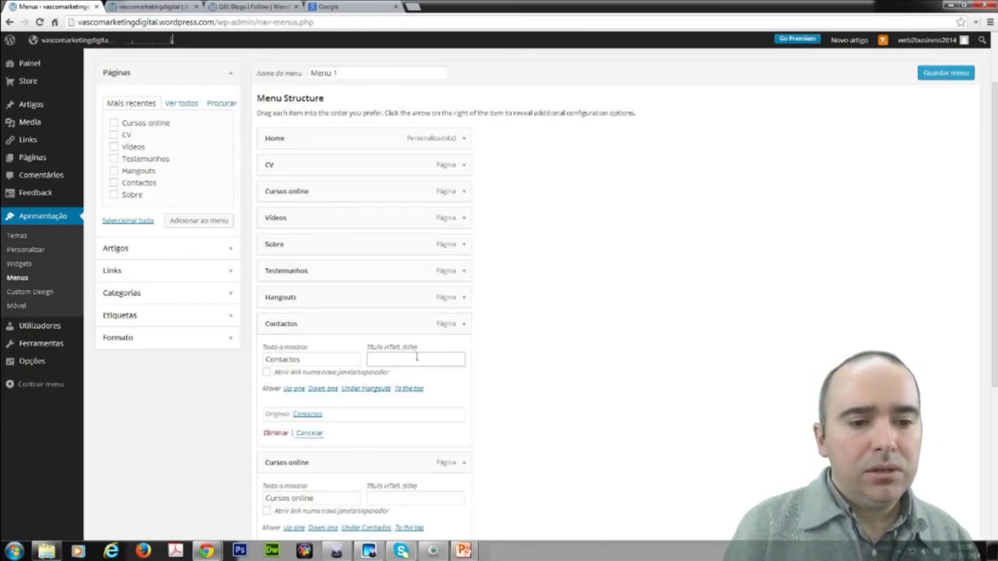
{"action": "left_click", "coordinate": [463, 324]}
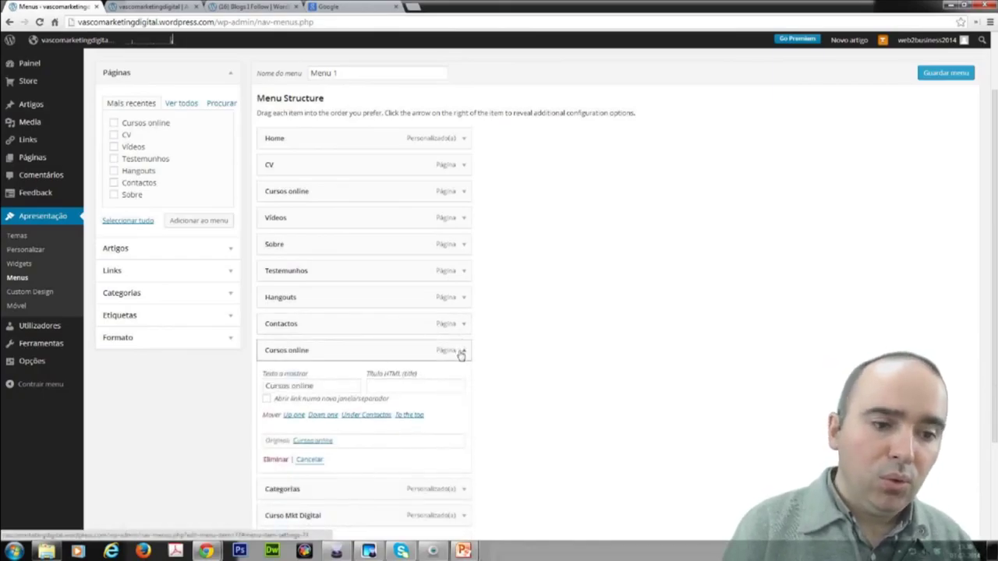
{"action": "left_click", "coordinate": [436, 387]}
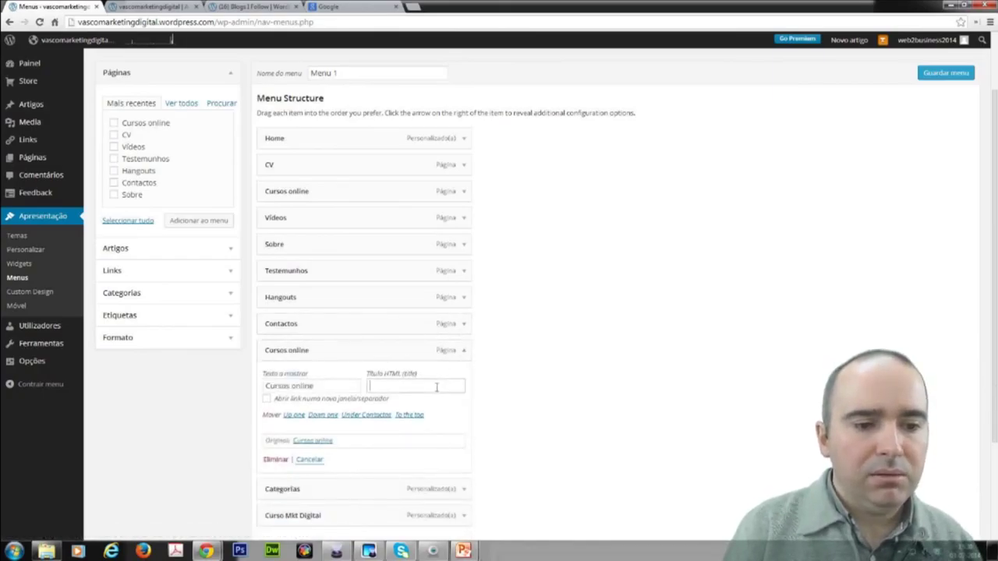
{"action": "left_click", "coordinate": [461, 351]}
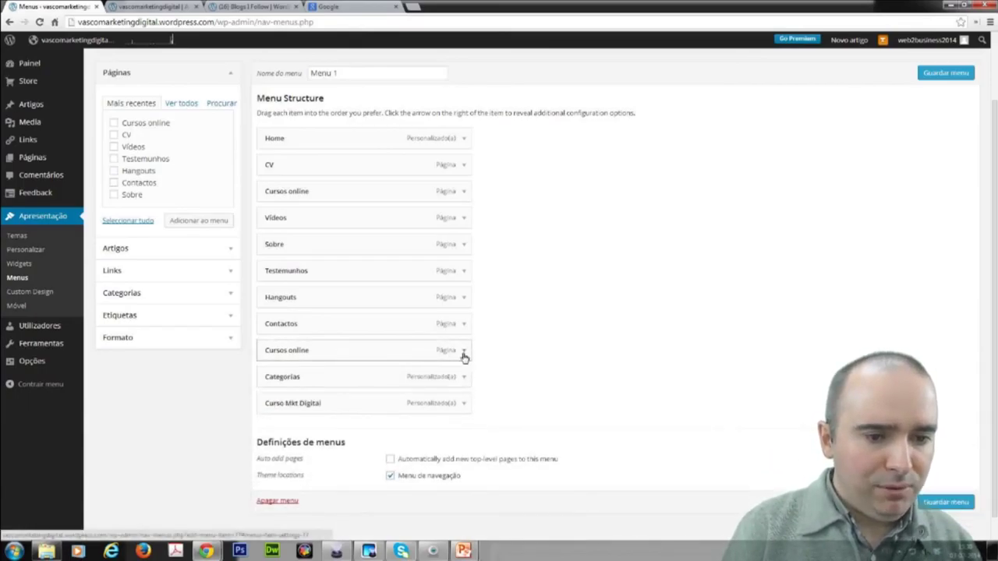
{"action": "left_click", "coordinate": [463, 353]}
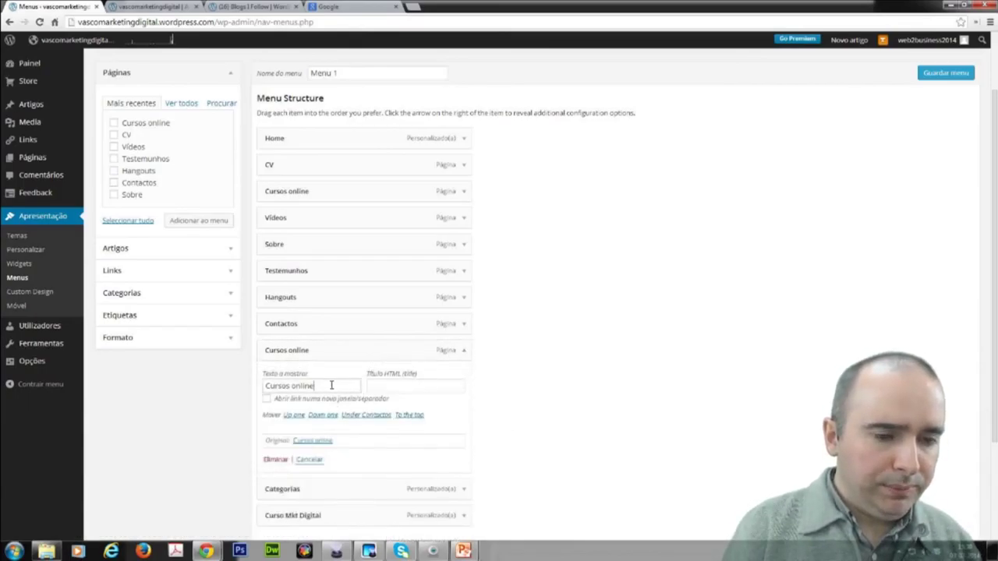
{"action": "left_click", "coordinate": [401, 386]}
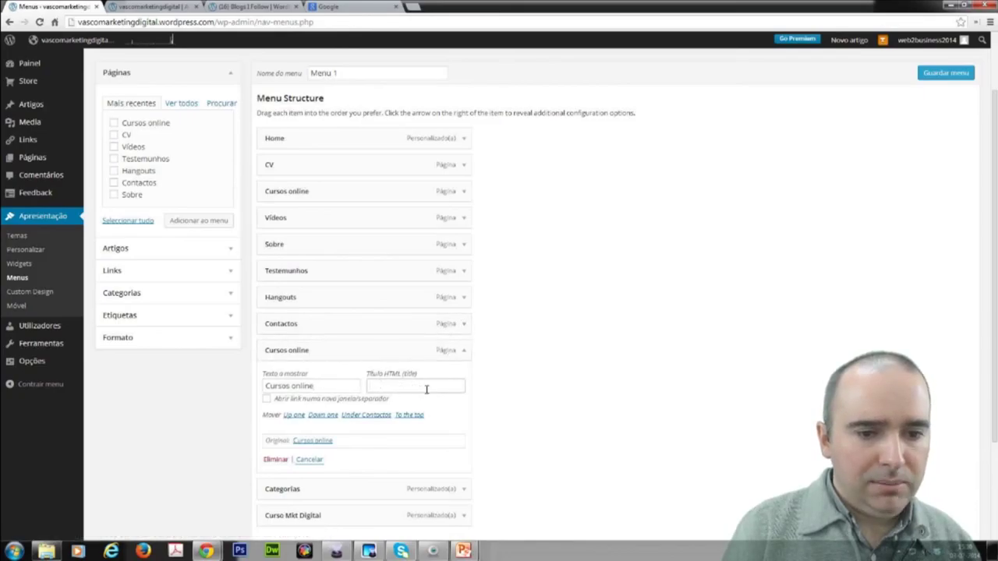
{"action": "left_click", "coordinate": [463, 325]}
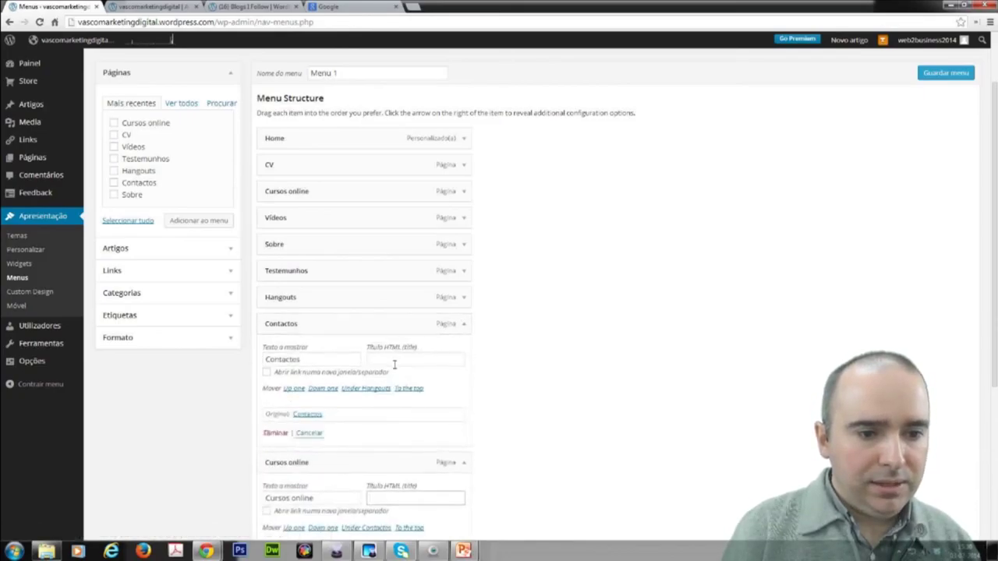
{"action": "left_click", "coordinate": [460, 324]}
{"action": "left_click", "coordinate": [462, 352]}
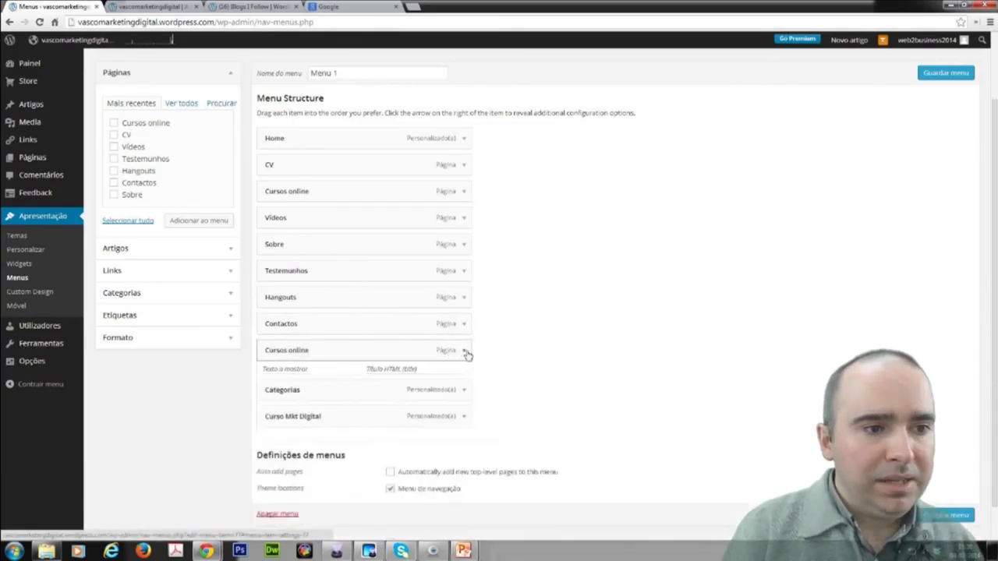